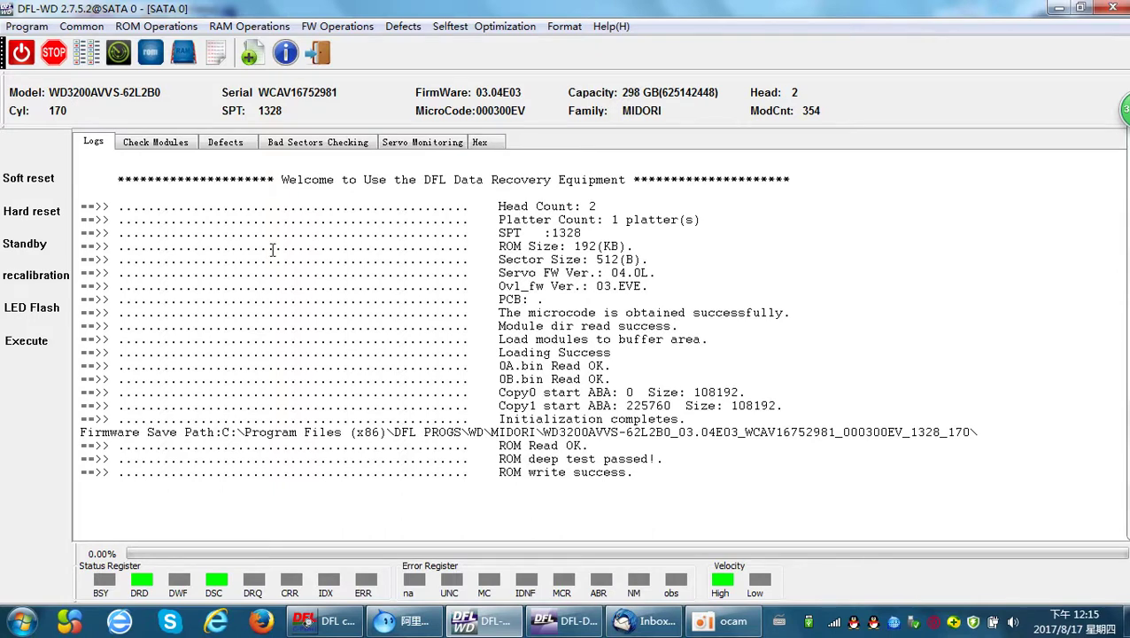
Switch to Windows Explorer and open the WDCMarvell folder under Bin\FW ReS on drive H:.
click(573, 285)
click(21, 621)
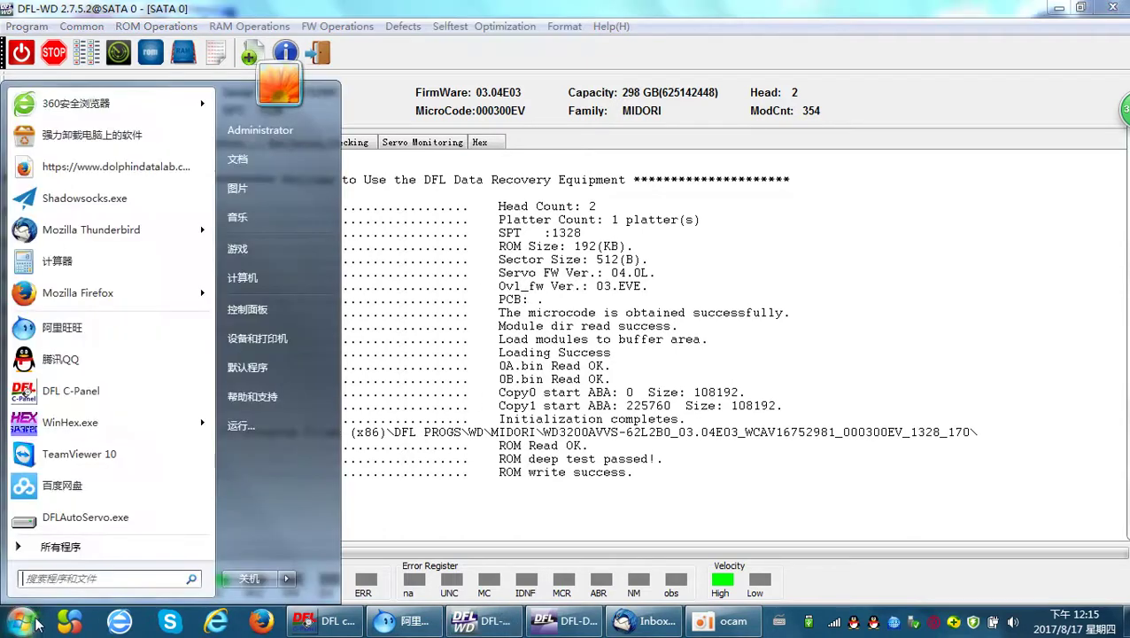
click(271, 285)
double_click(321, 196)
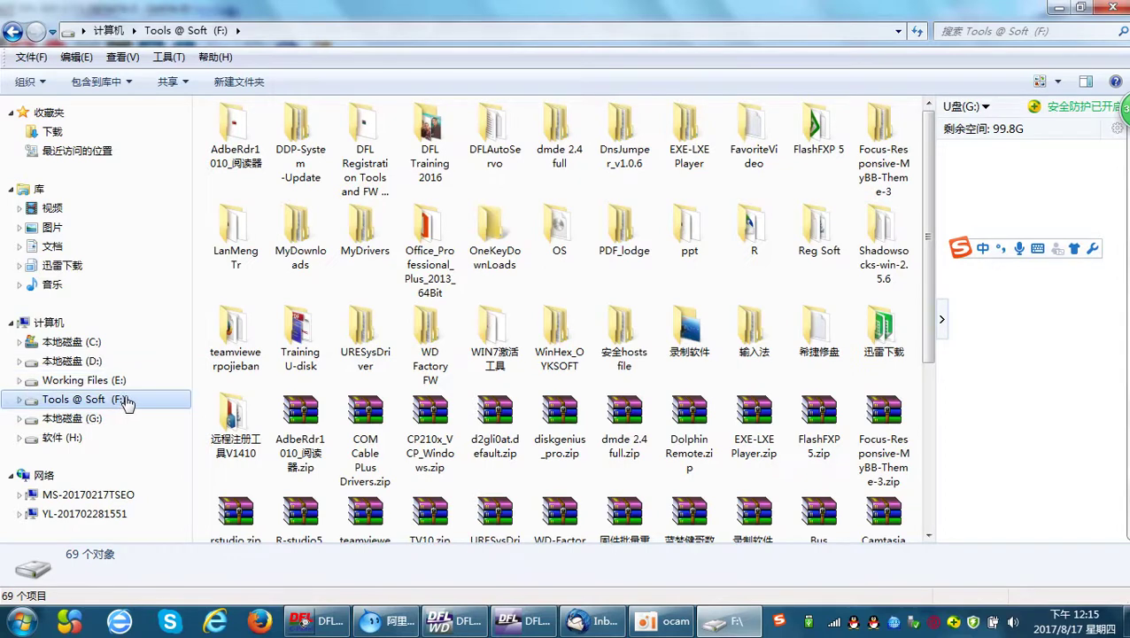
click(74, 441)
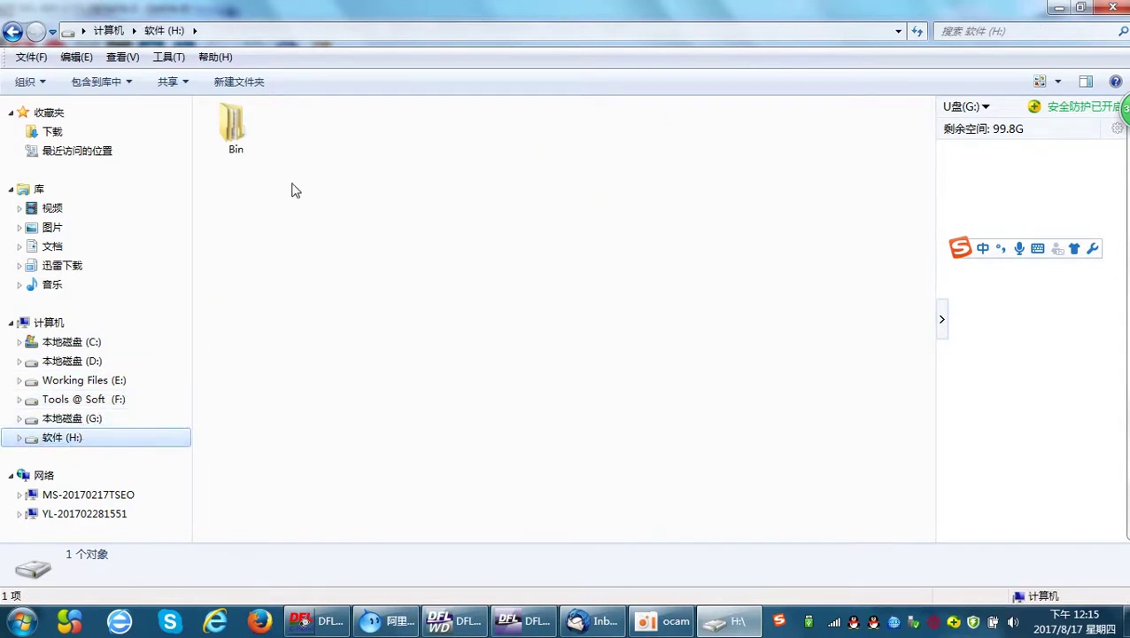
click(245, 139)
double_click(244, 139)
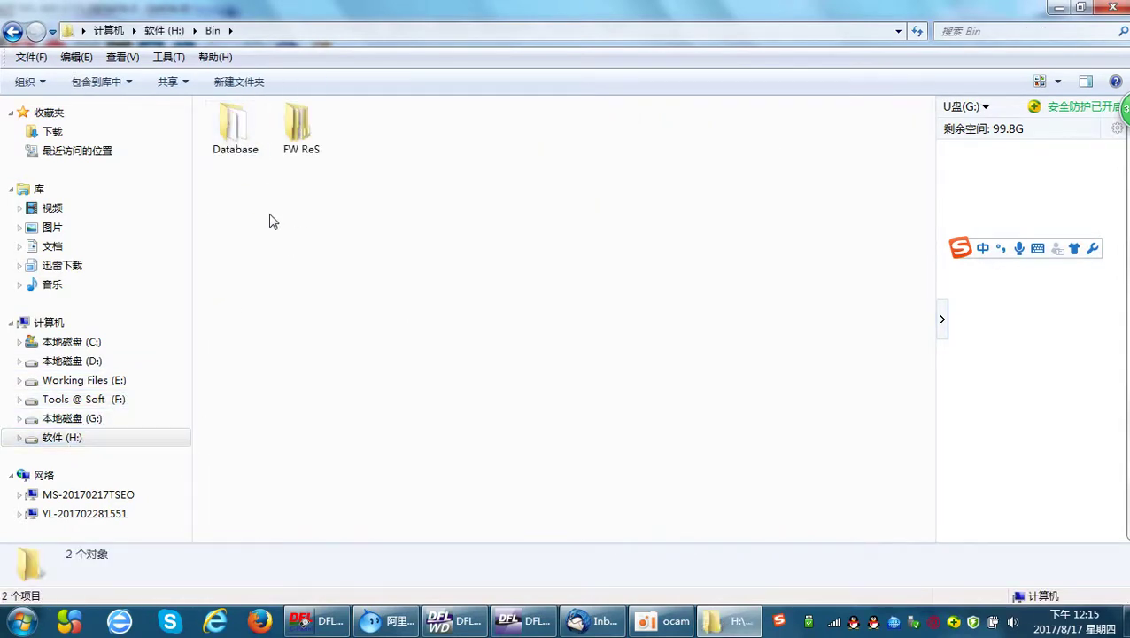
double_click(300, 126)
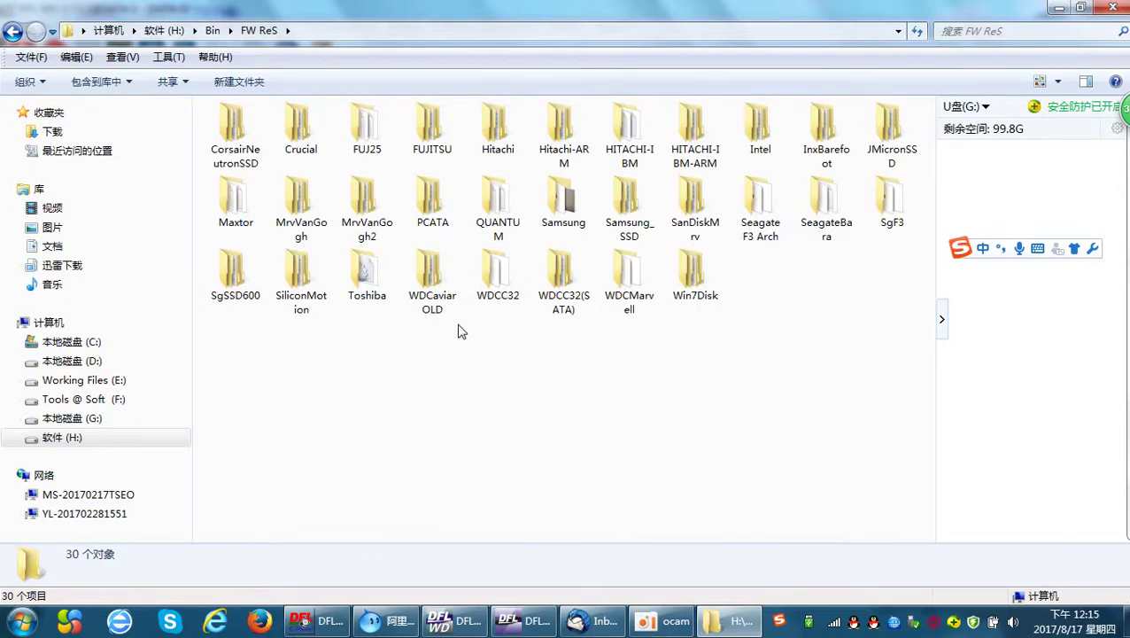
double_click(630, 282)
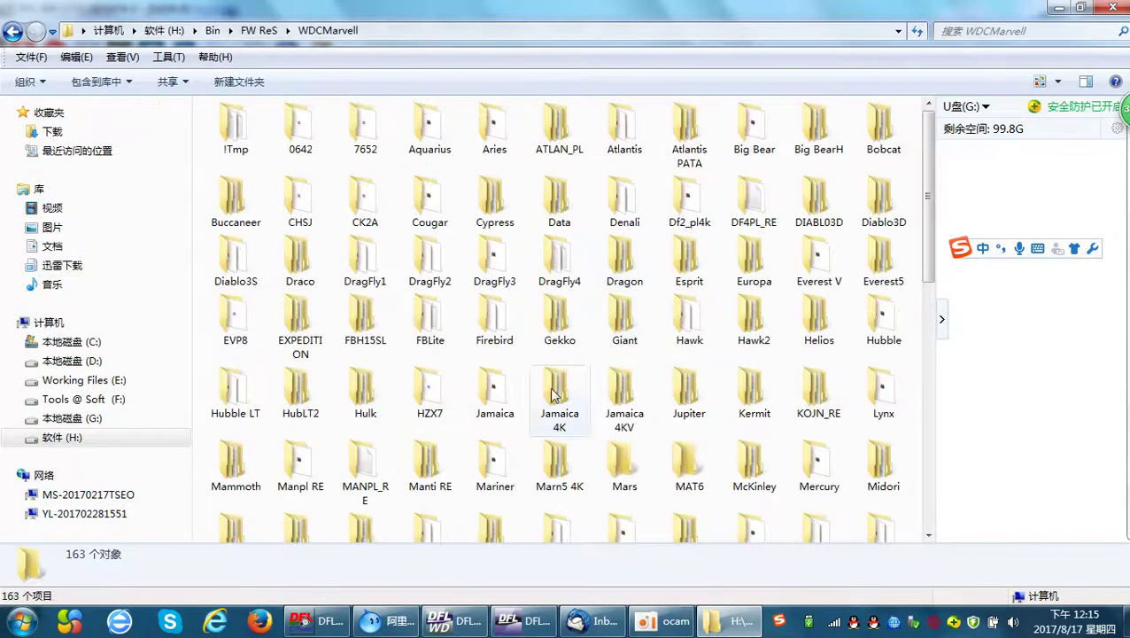
Check the patient drive's family in DFL-WD and open the matching Midori folder inside WDCMarvell.
scroll(521, 401, down, 10)
scroll(620, 355, up, 10)
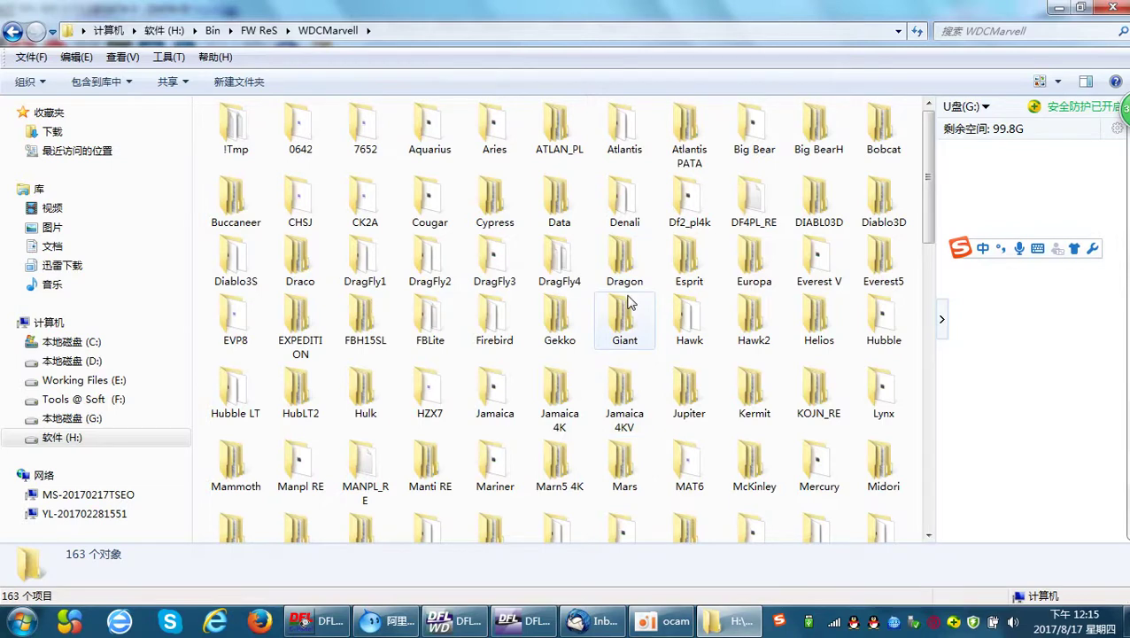
scroll(753, 398, down, 3)
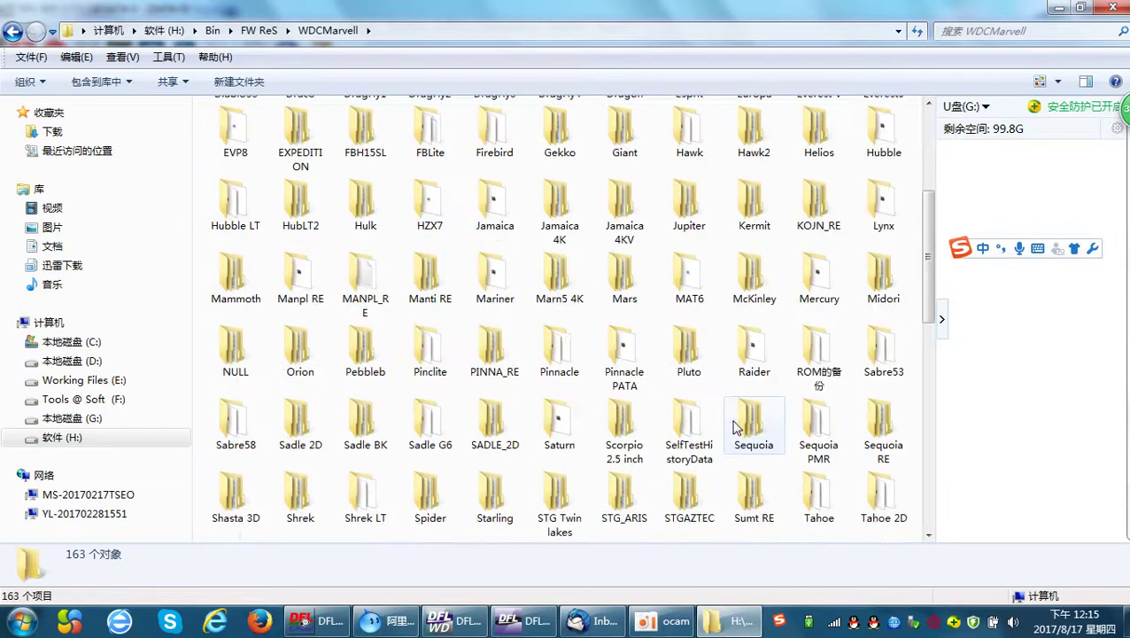
mouse_move(483, 624)
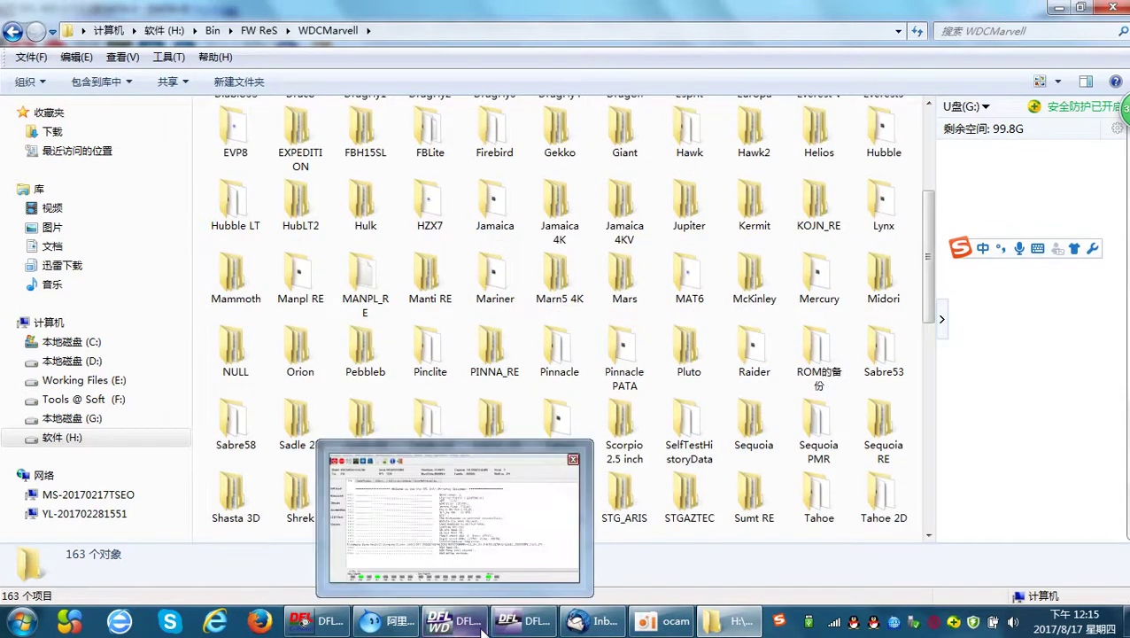
click(429, 518)
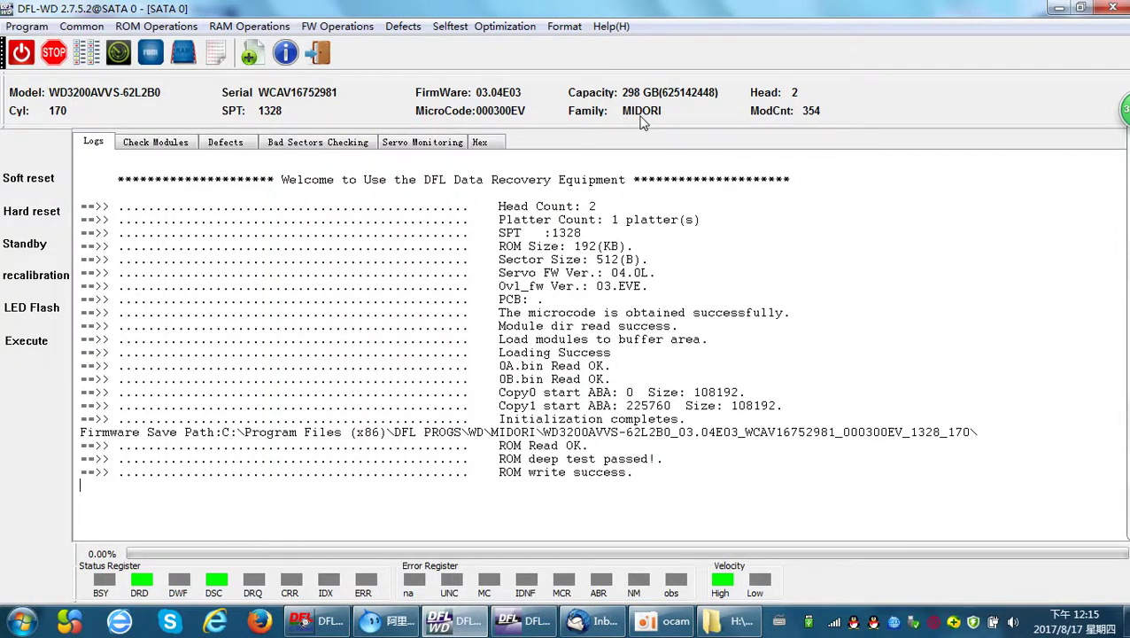
mouse_move(728, 621)
click(667, 540)
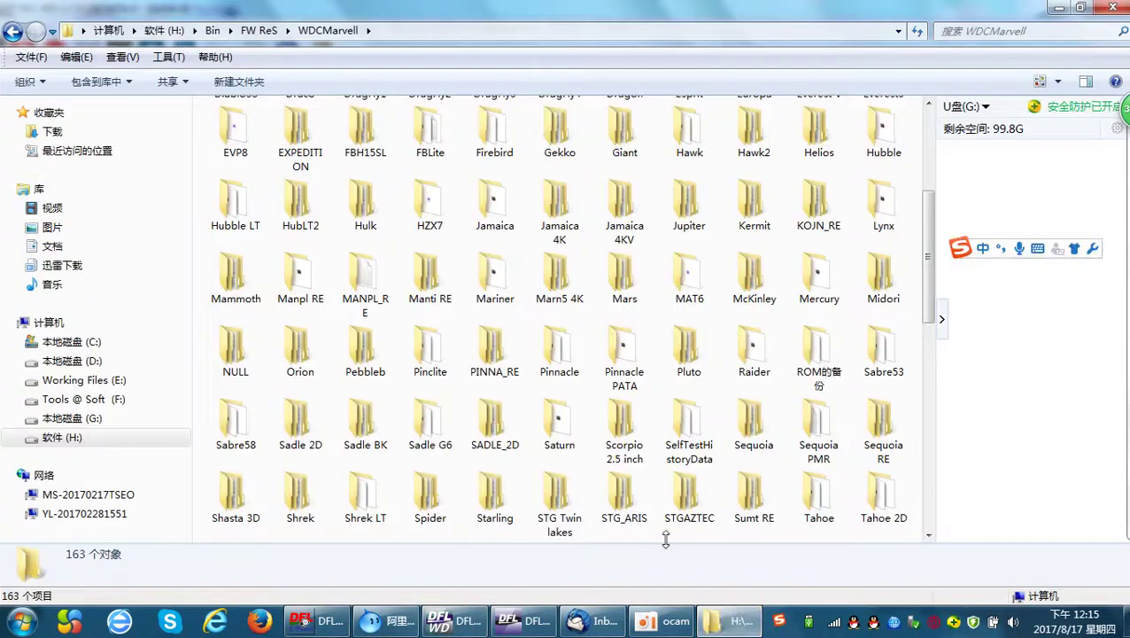
double_click(884, 281)
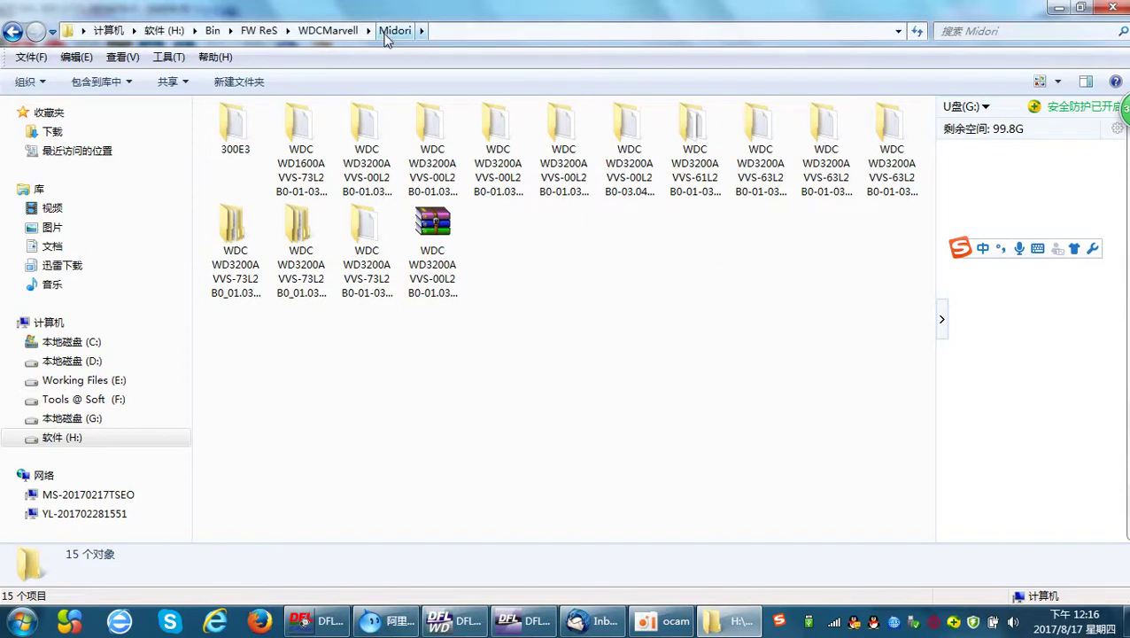
Return to DFL-WD, show the drive's module list and open module 11 in the module editor.
mouse_move(462, 627)
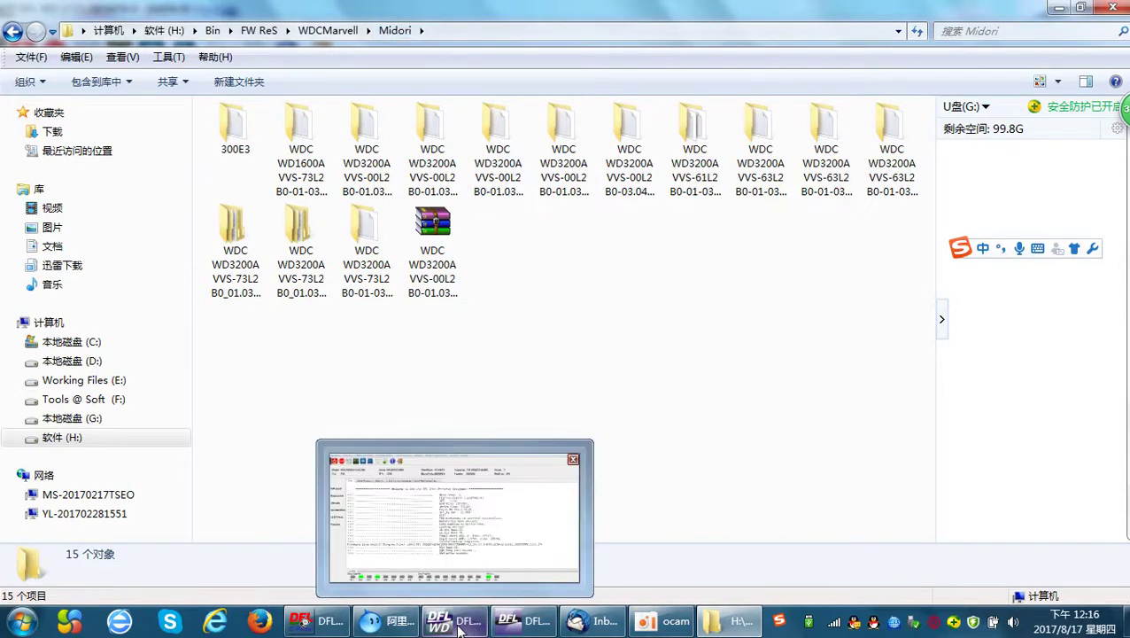
click(458, 524)
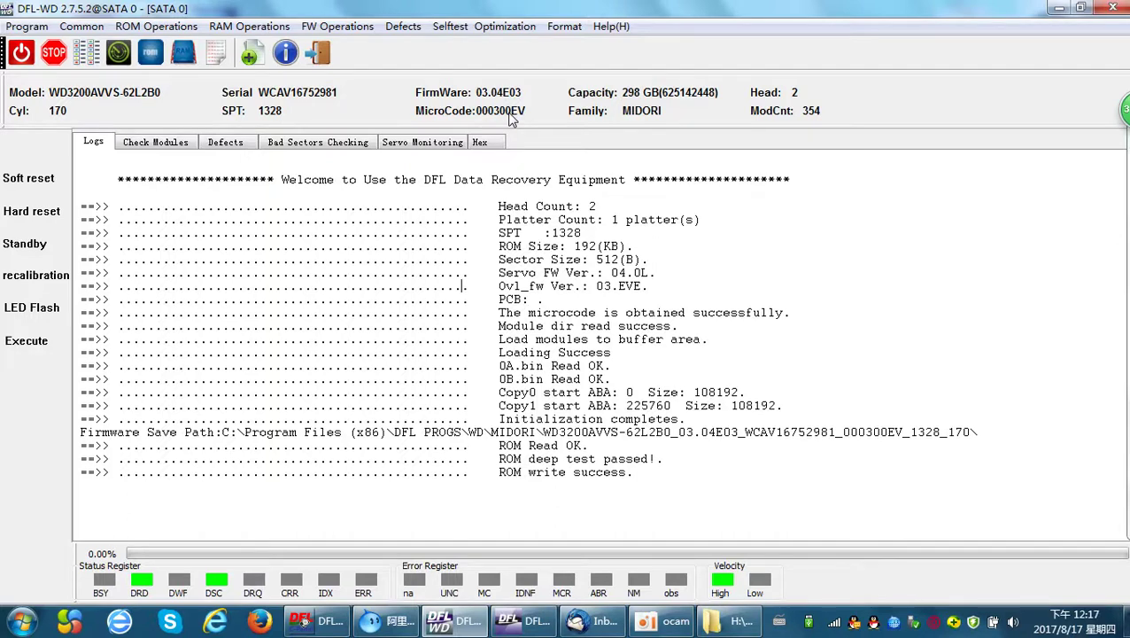
click(155, 142)
click(137, 170)
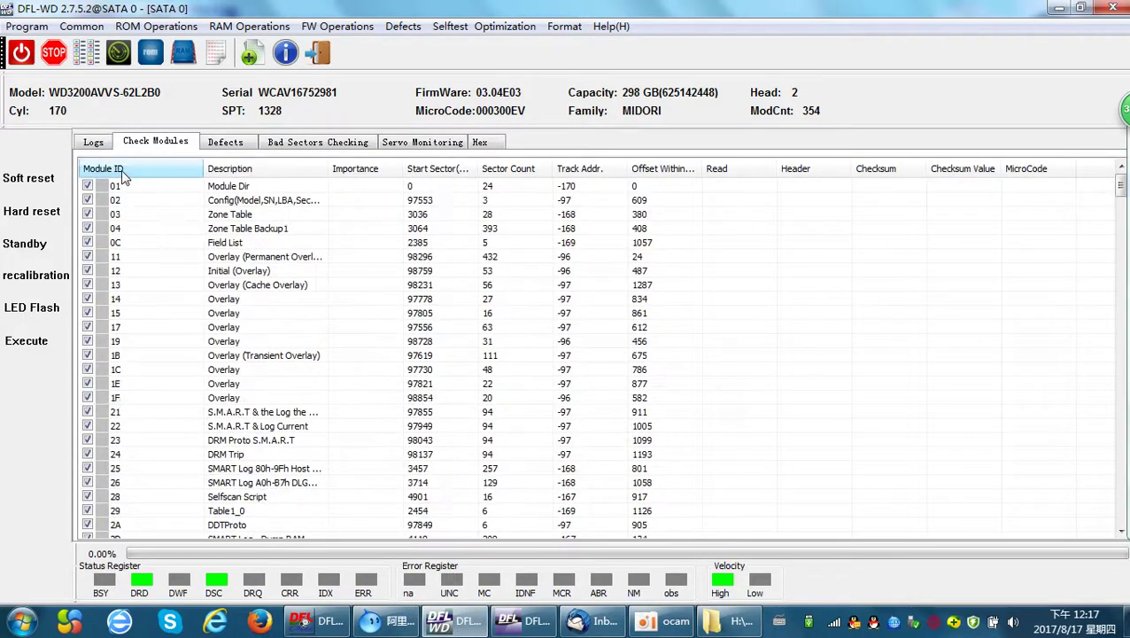
click(169, 257)
double_click(169, 264)
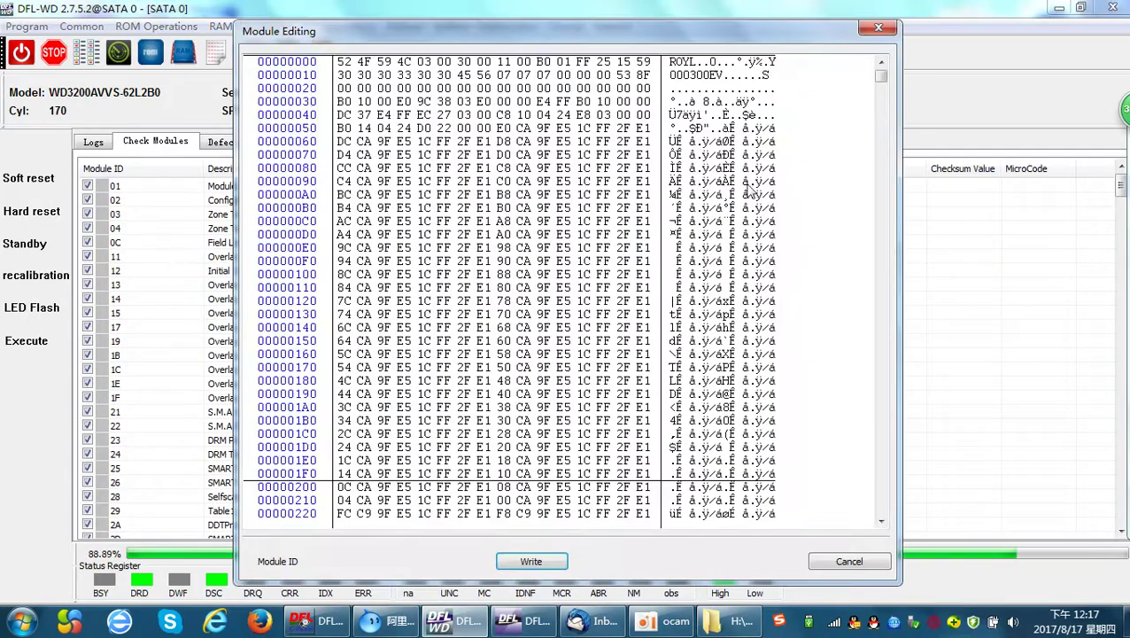
Examine the microcode version text in the header of module 11 and close the editor without writing.
drag(698, 38, 643, 214)
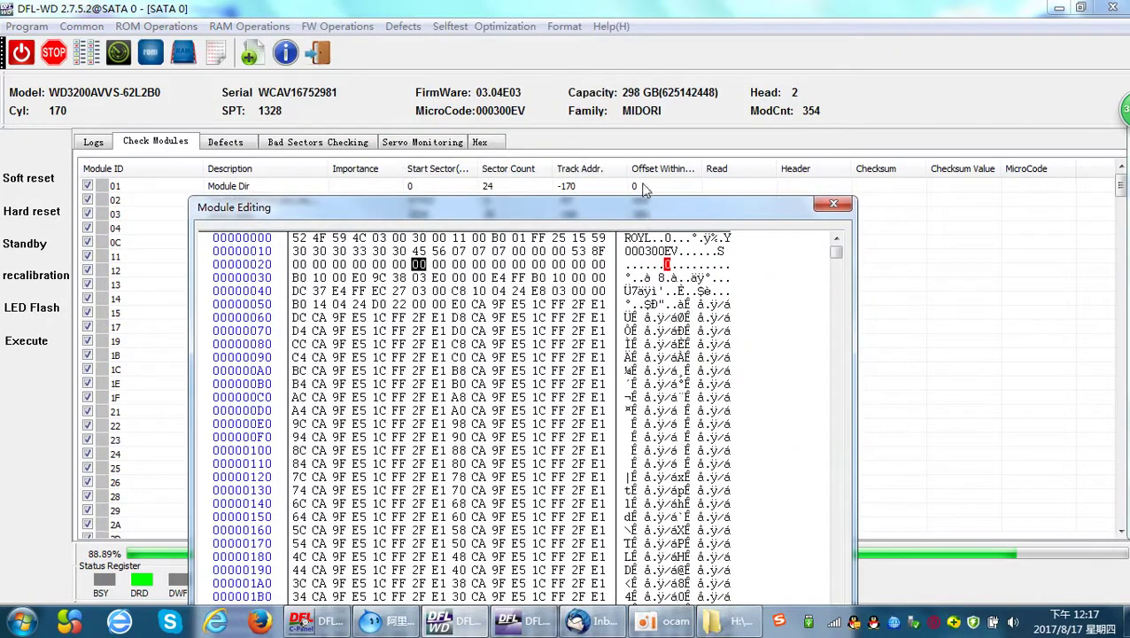
click(657, 251)
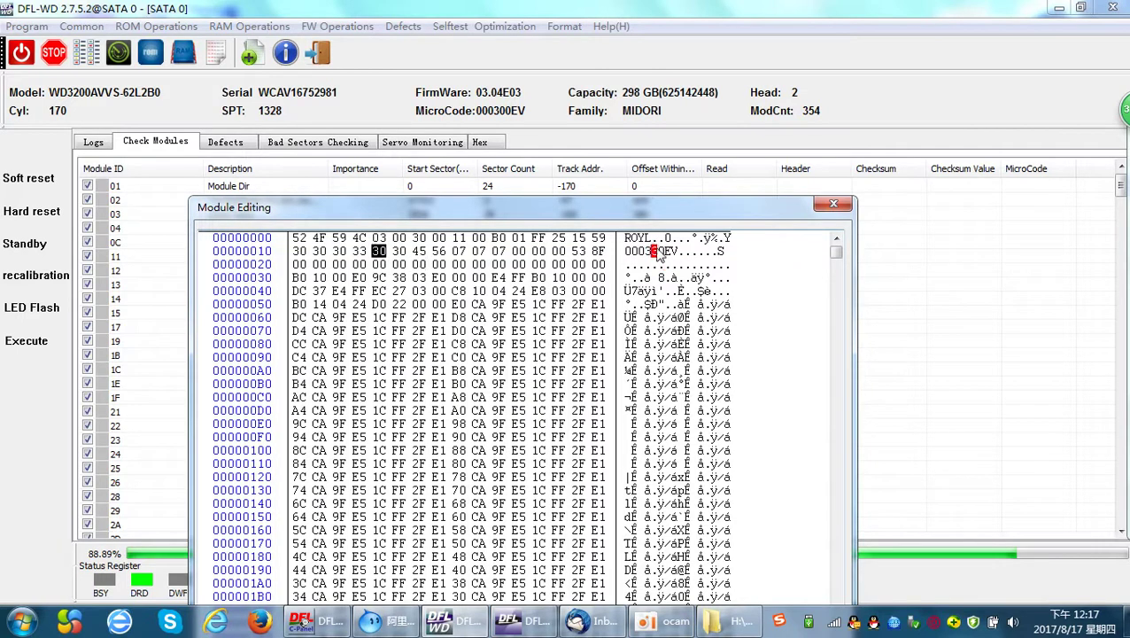
click(673, 264)
click(675, 251)
click(660, 251)
click(833, 203)
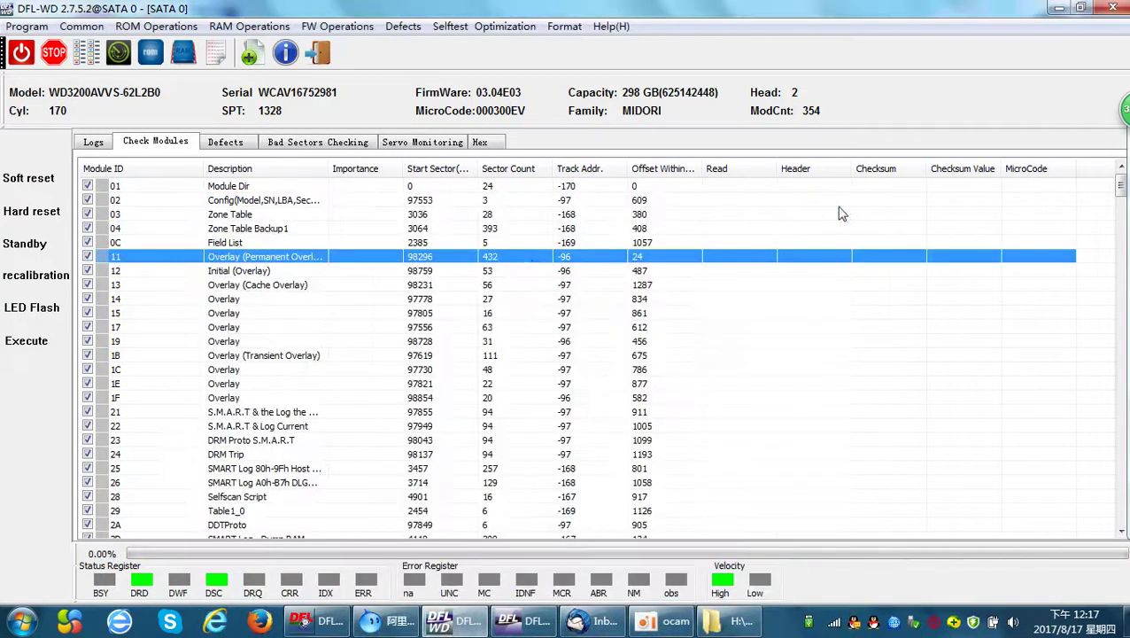
Compare the drive's microcode with the Midori firmware folder names and search the Midori folder for 300.
click(736, 622)
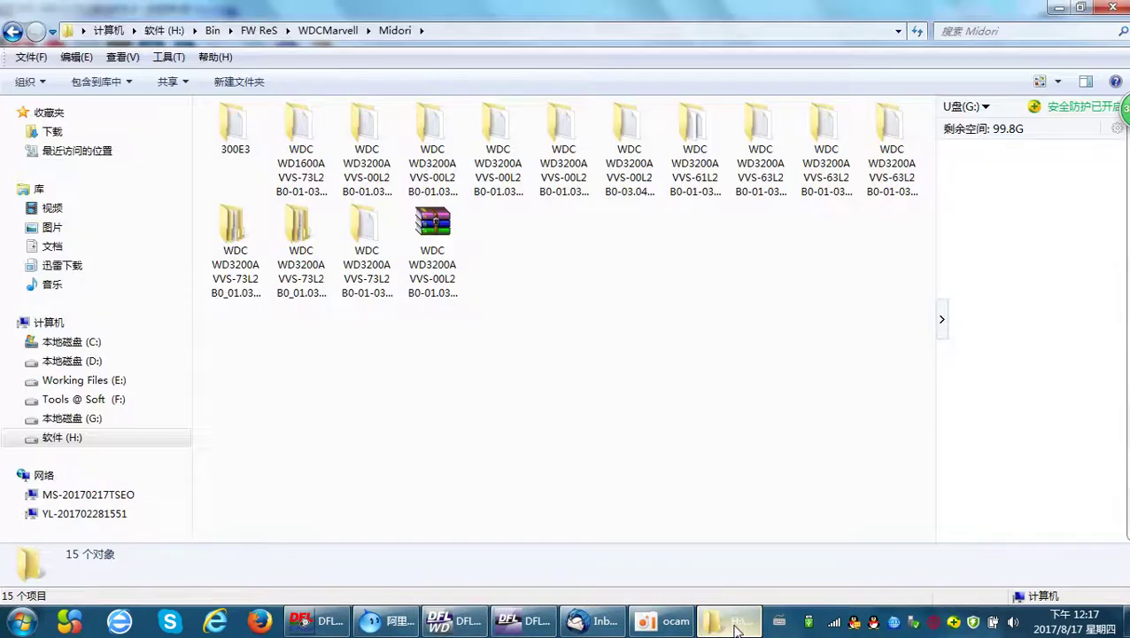
click(751, 625)
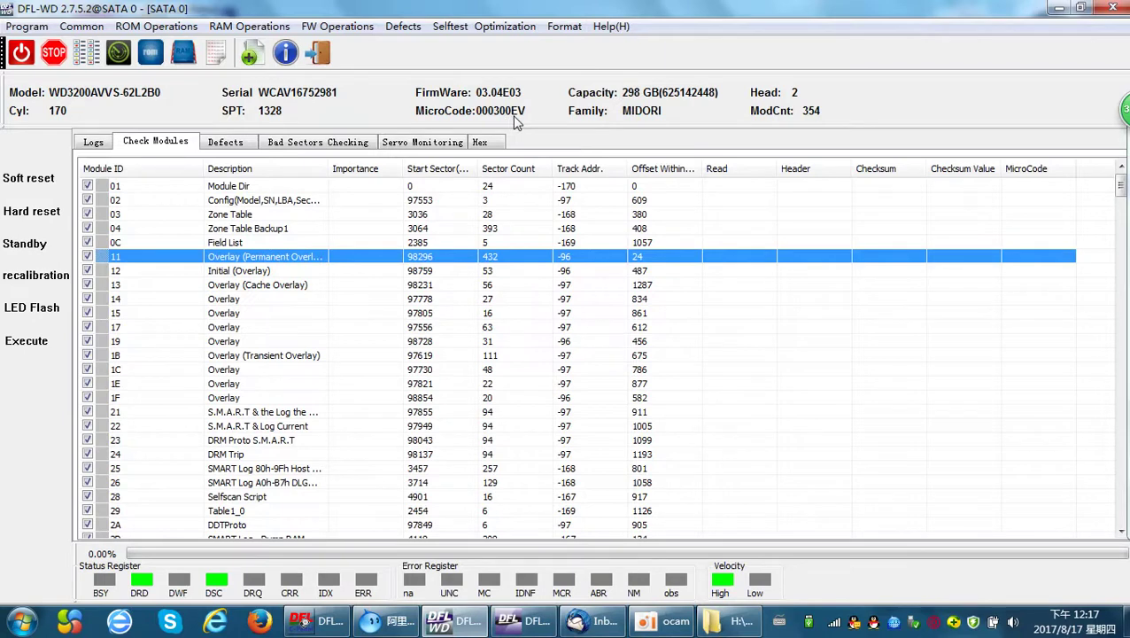
click(758, 623)
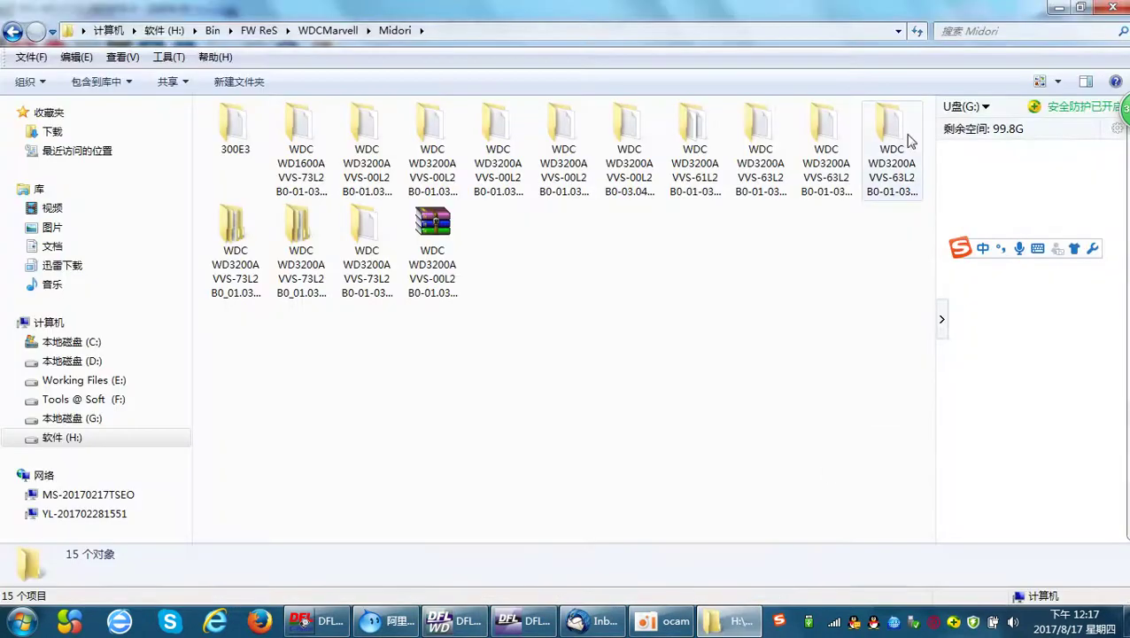
click(1004, 33)
text(300)
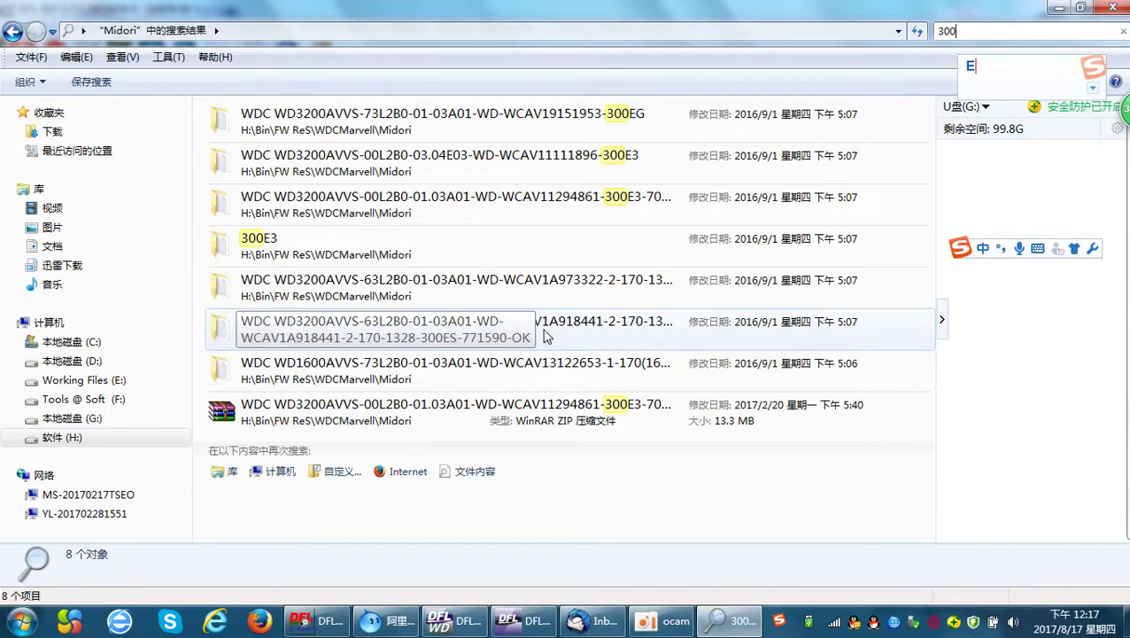
key(Escape)
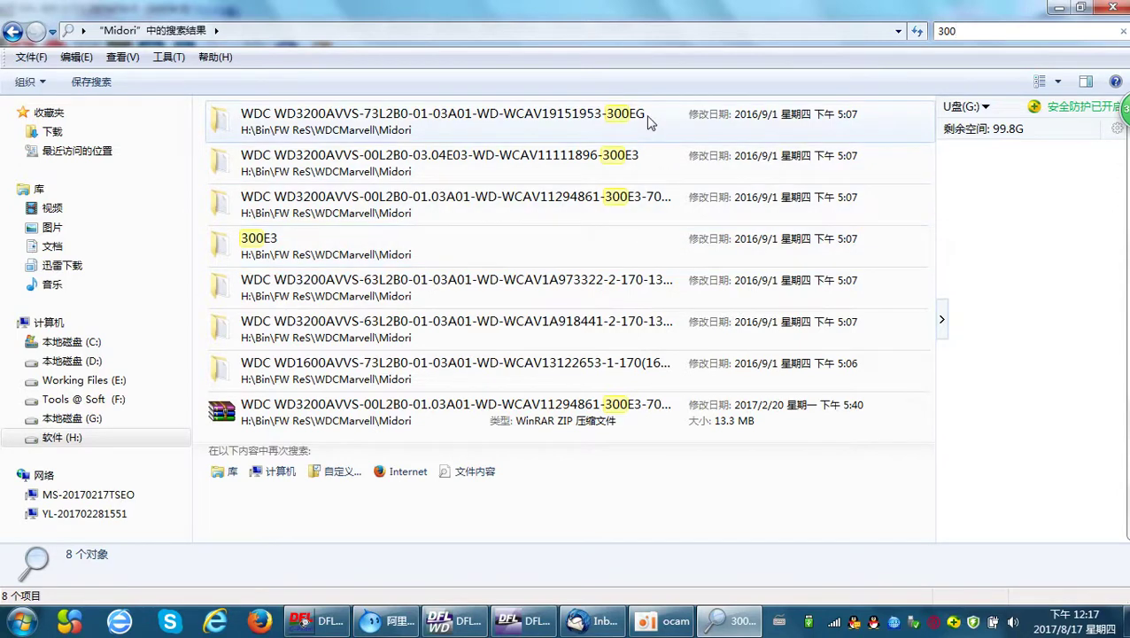
Open the WD3200AVVS-63L2B0 firmware folder with microcode 300ES from the Midori folder's search results.
click(621, 286)
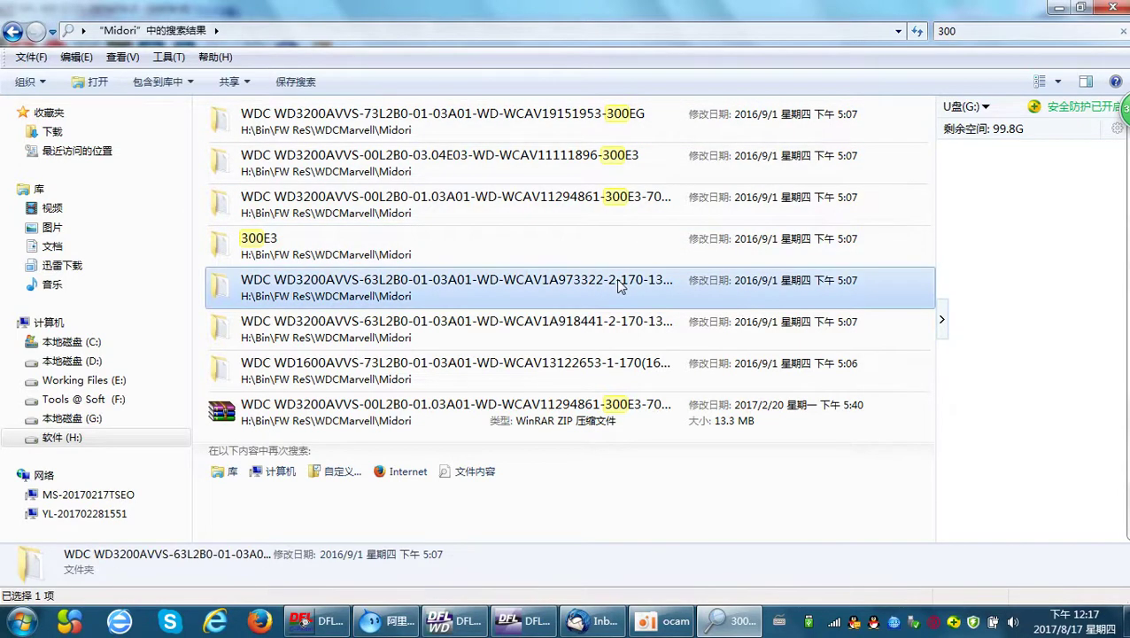
click(632, 331)
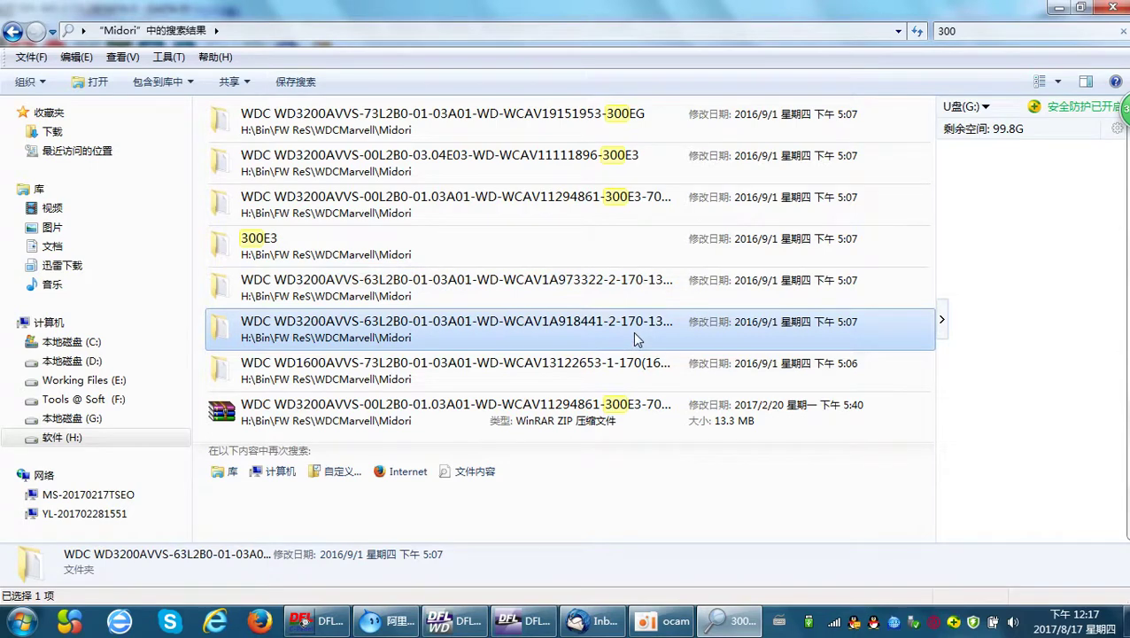
double_click(633, 331)
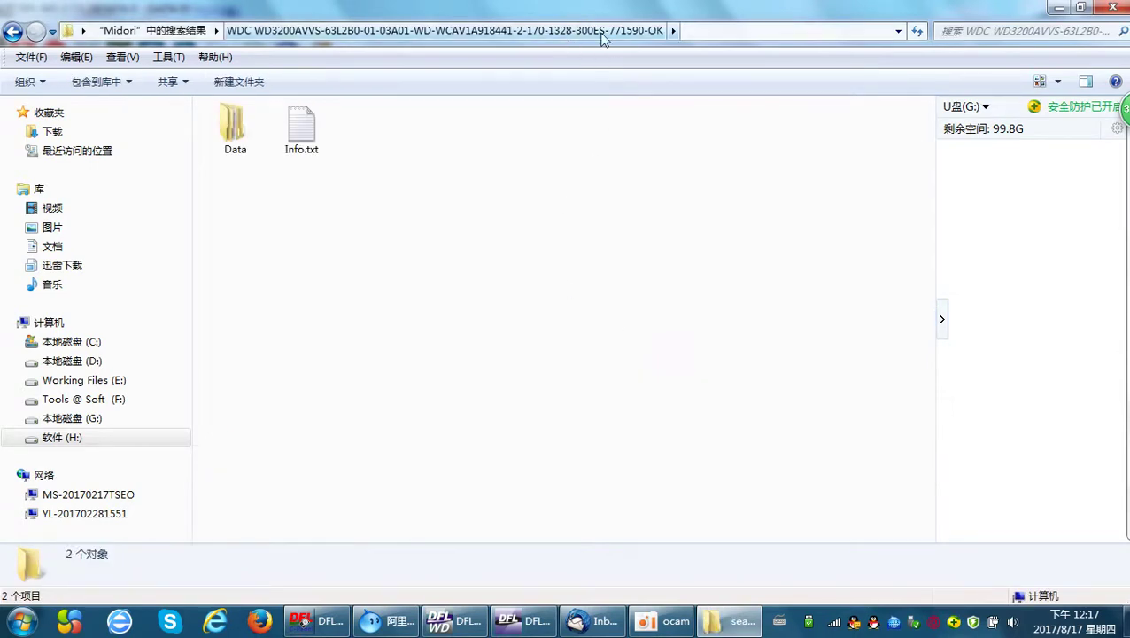
click(200, 31)
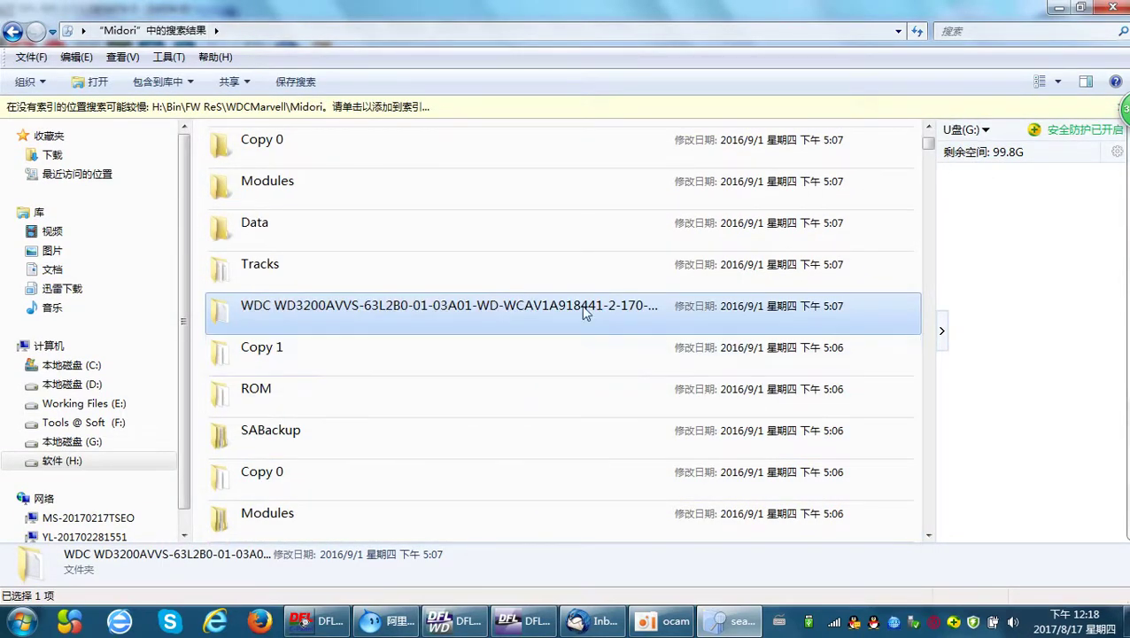
double_click(458, 312)
Open the donor firmware's Data\SABackup\ROM subfolder and check the file size of ROM.bin.
double_click(241, 137)
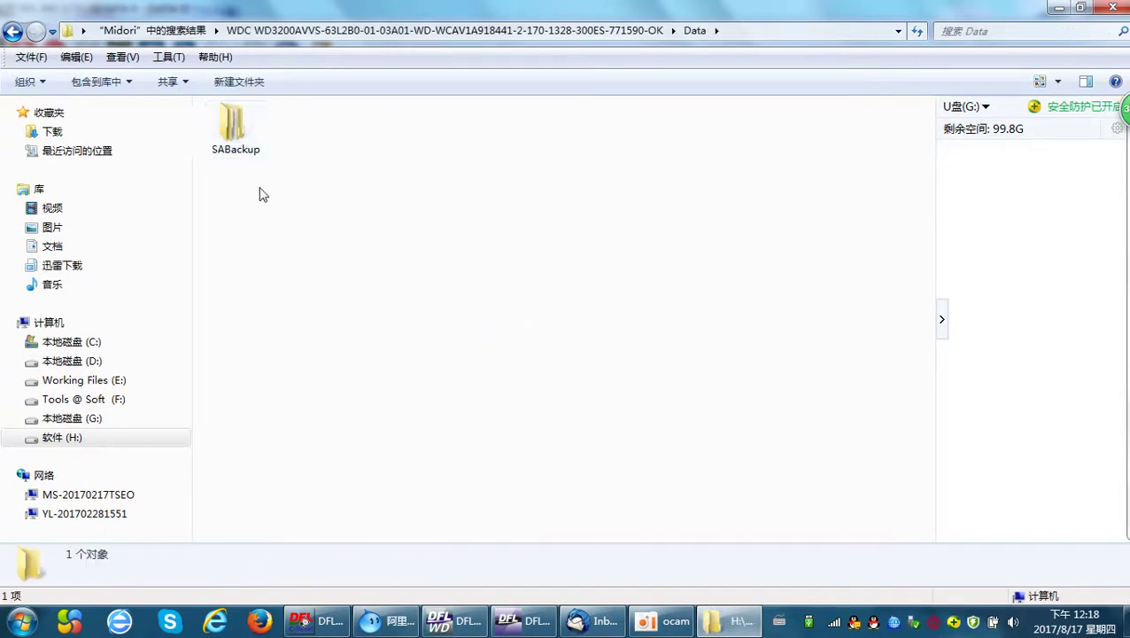
double_click(238, 131)
double_click(310, 131)
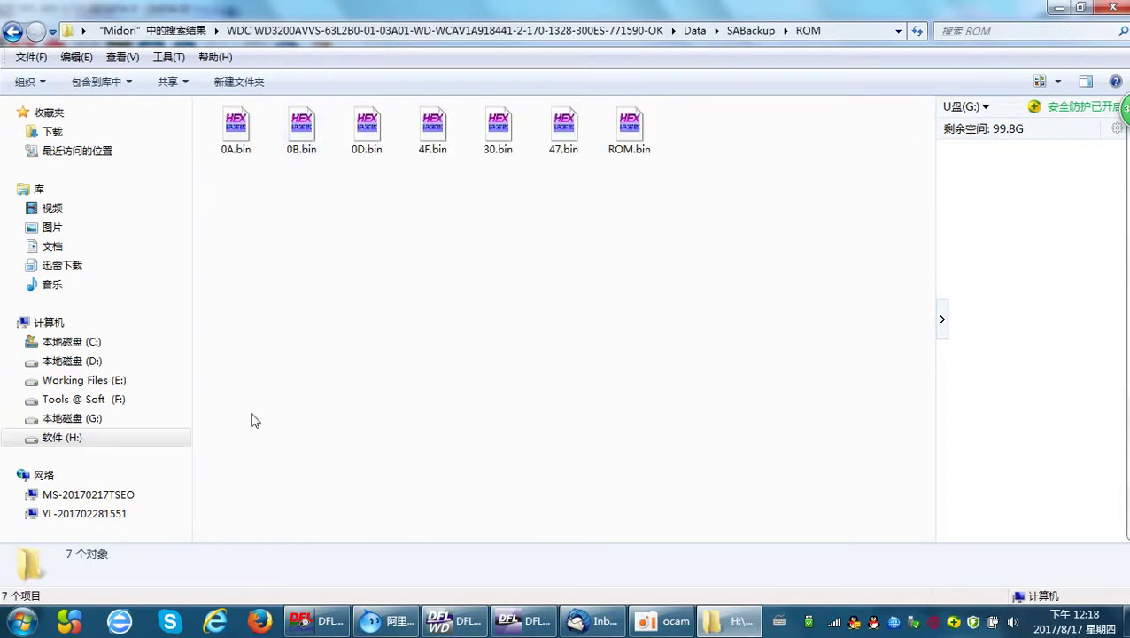
click(635, 140)
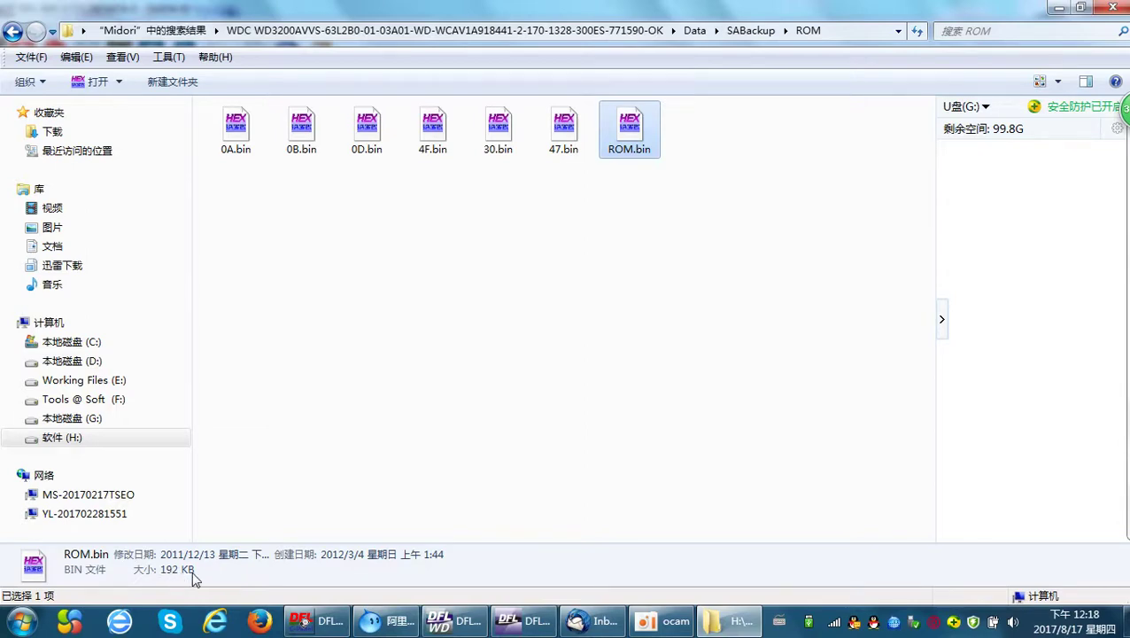
Open the patient drive's saved firmware folder from DFL-WD and check the size of ROM_WD3200AVVS-62L2B0.bin in its ROM subfolder.
click(722, 620)
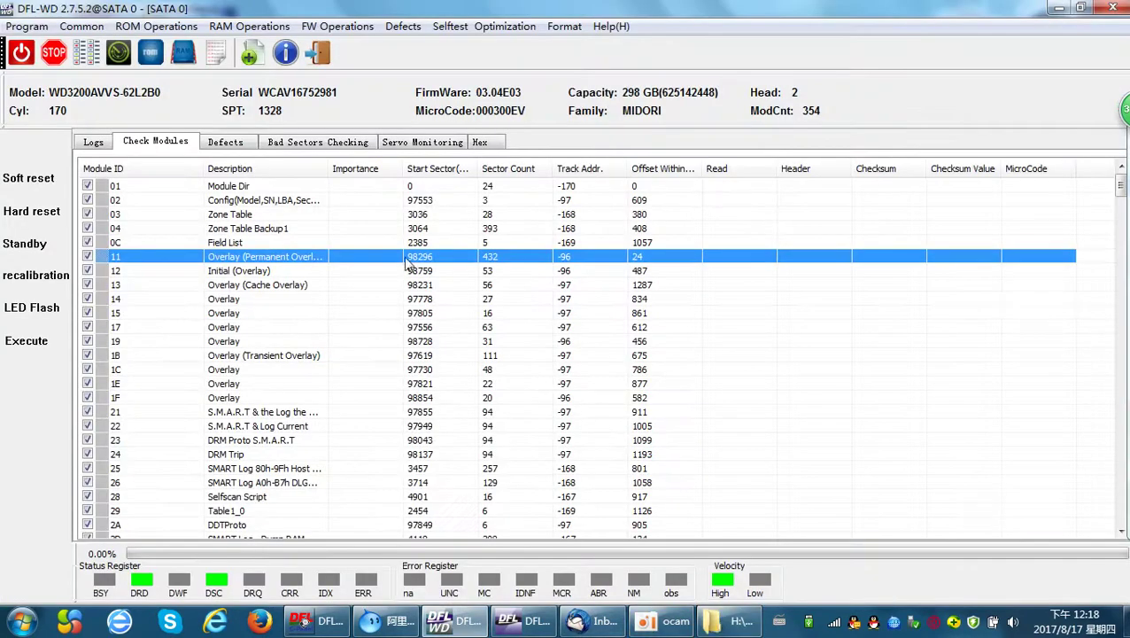
click(26, 26)
click(92, 74)
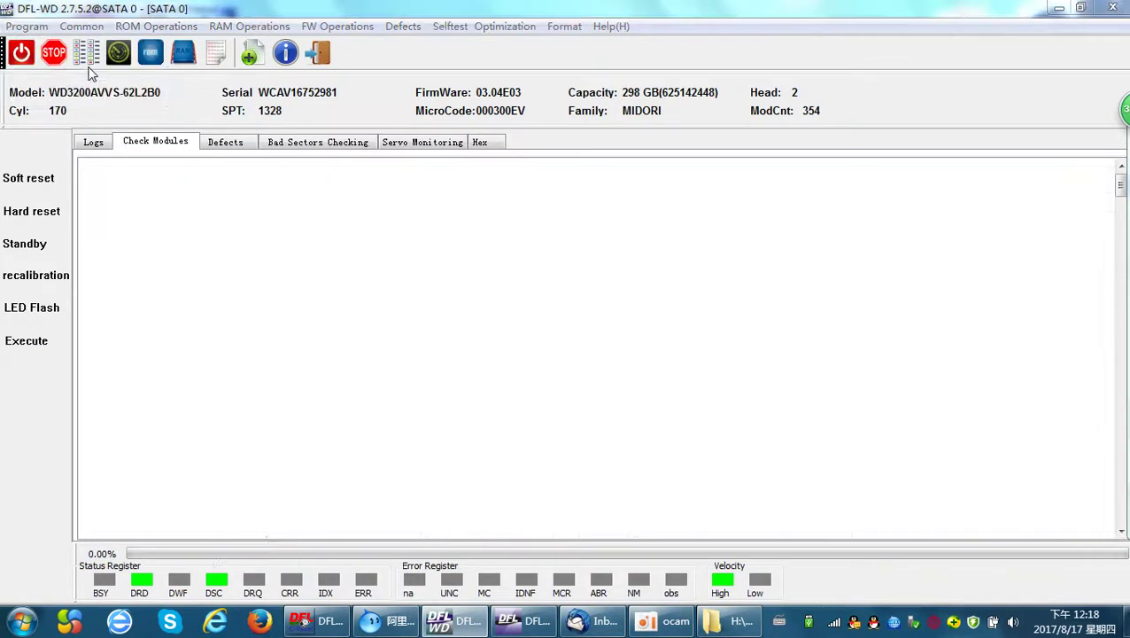
double_click(447, 152)
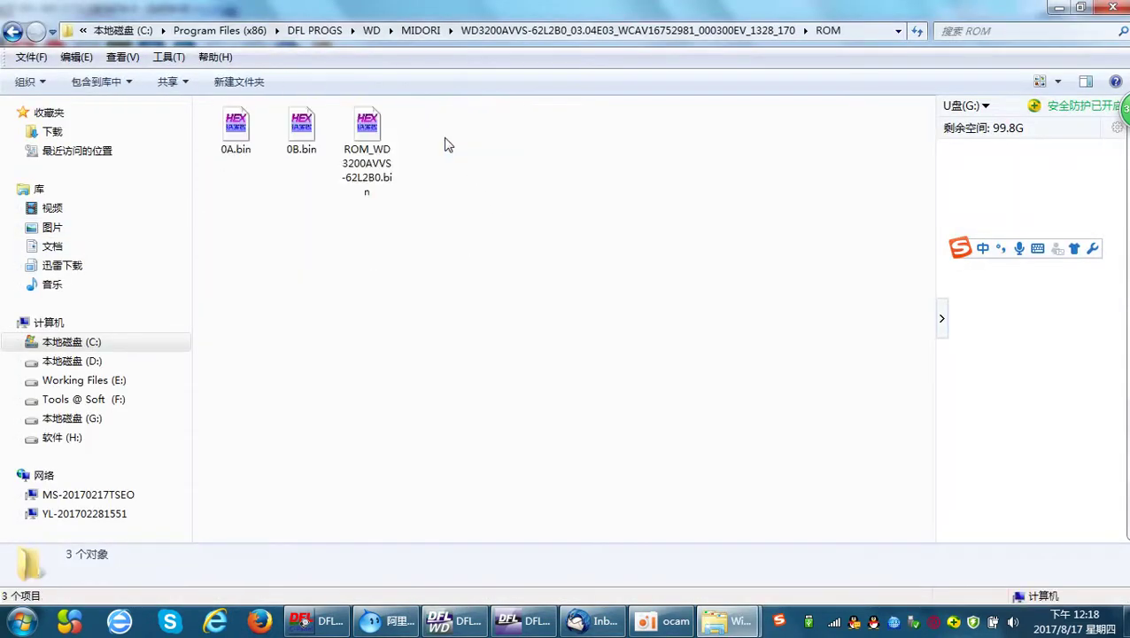
click(383, 188)
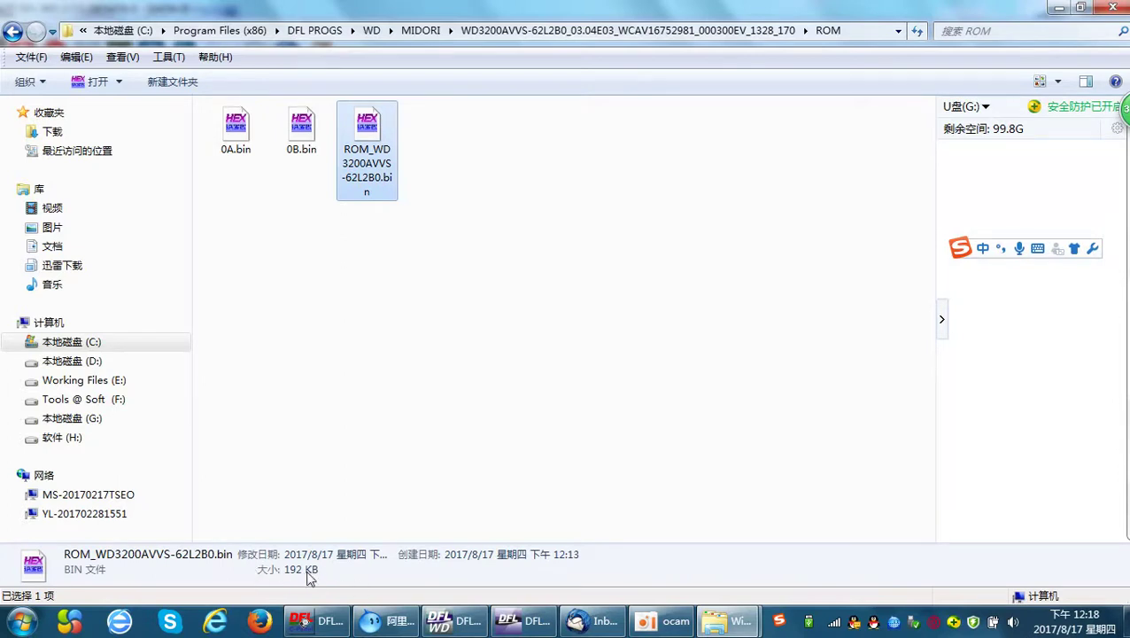
Return to the donor firmware's ROM folder and check the size of its ROM.bin against the patient drive's ROM.
click(394, 436)
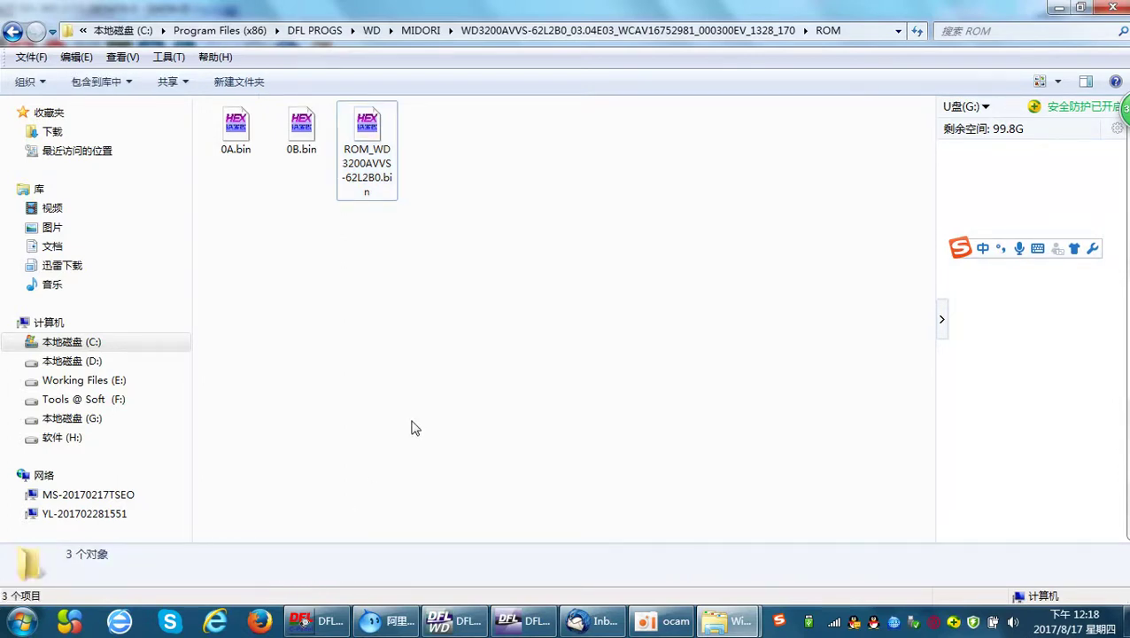
mouse_move(719, 626)
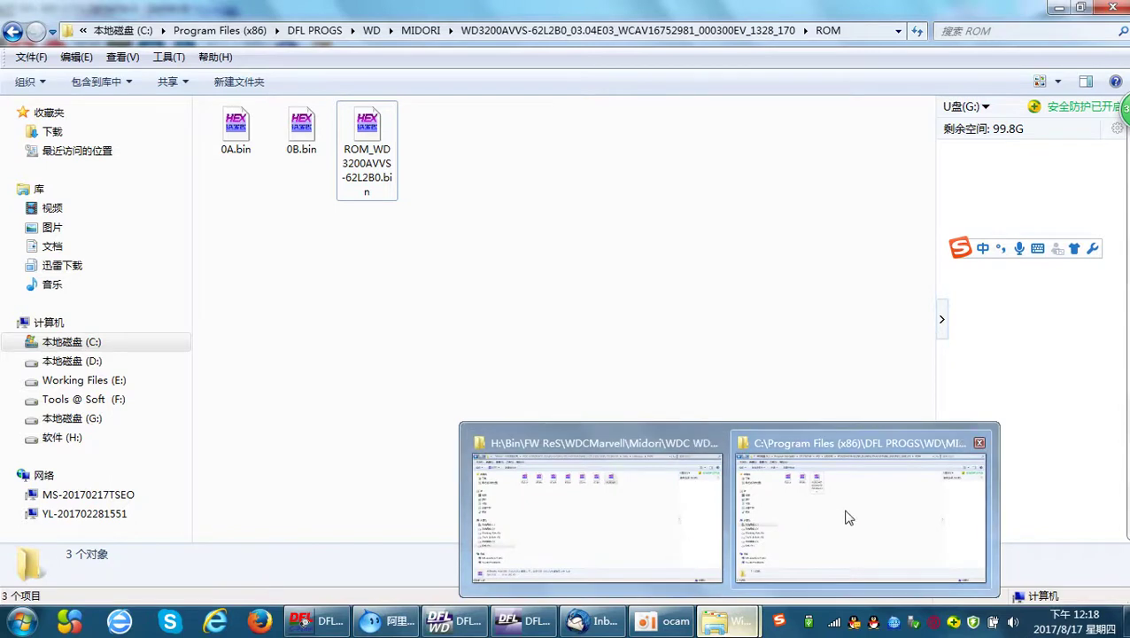
click(682, 515)
click(532, 259)
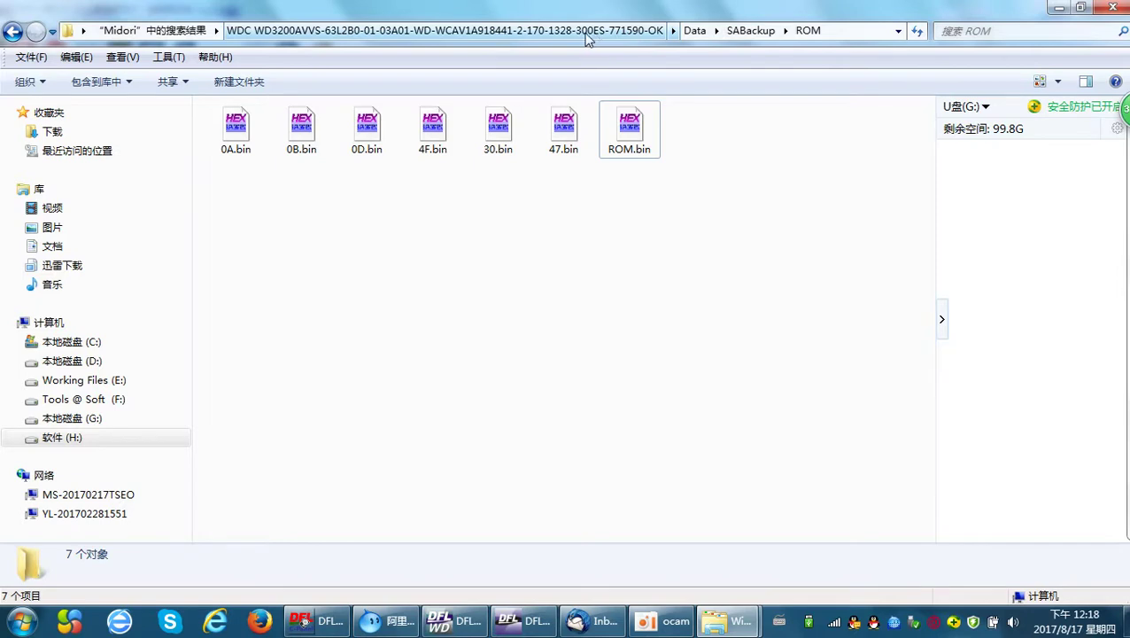
click(634, 156)
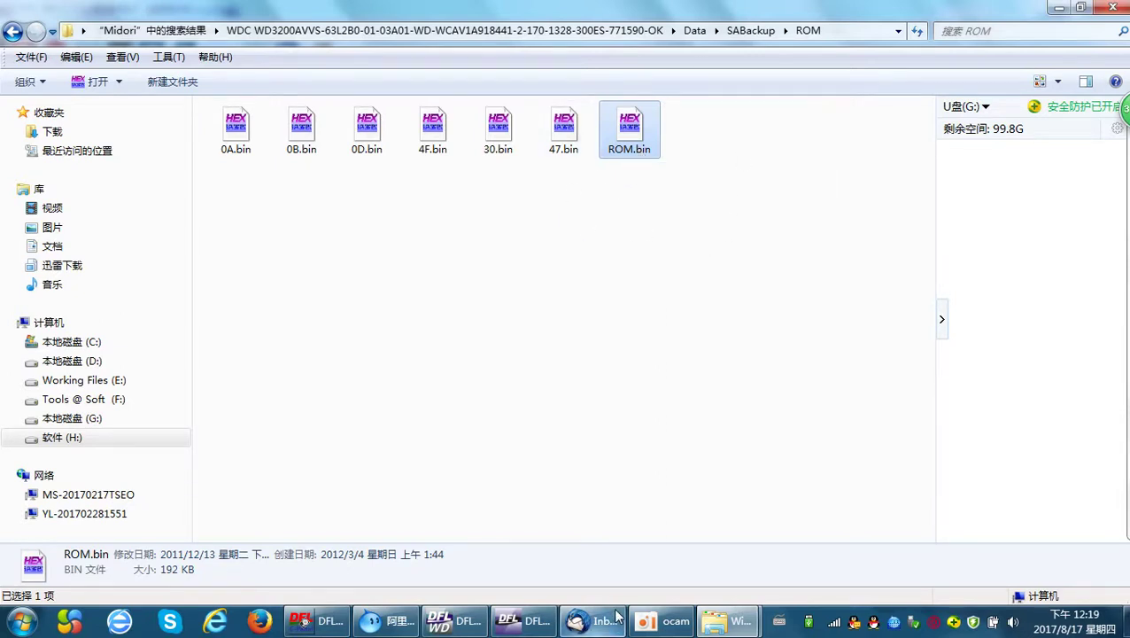
Switch to DFL-WD and review the ROM operations available for the patient drive.
click(551, 624)
click(445, 274)
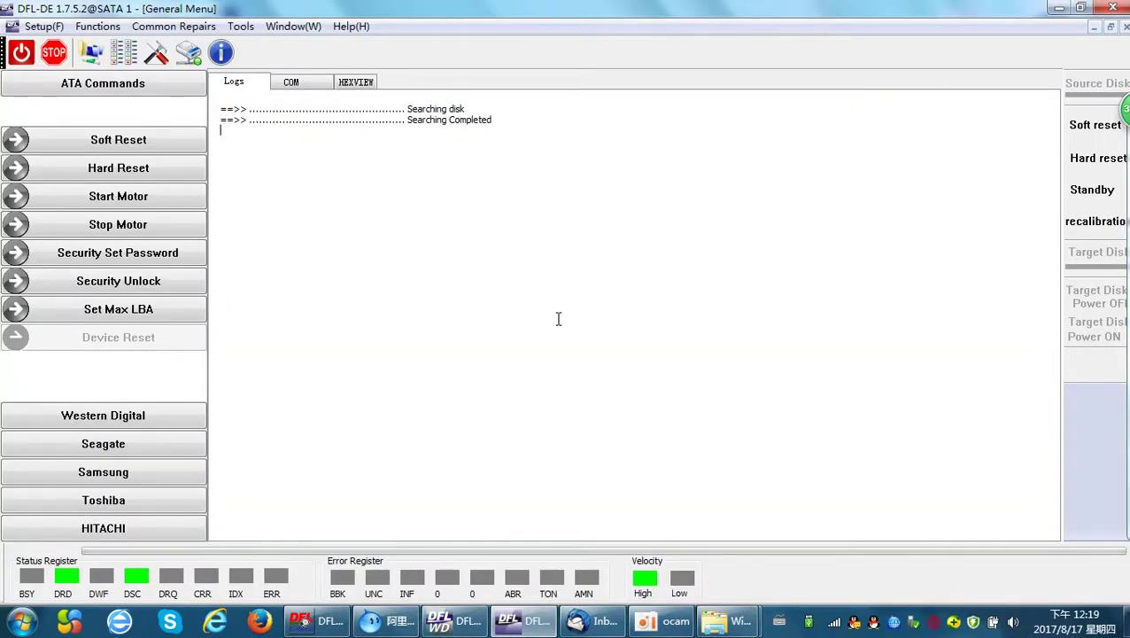
click(456, 622)
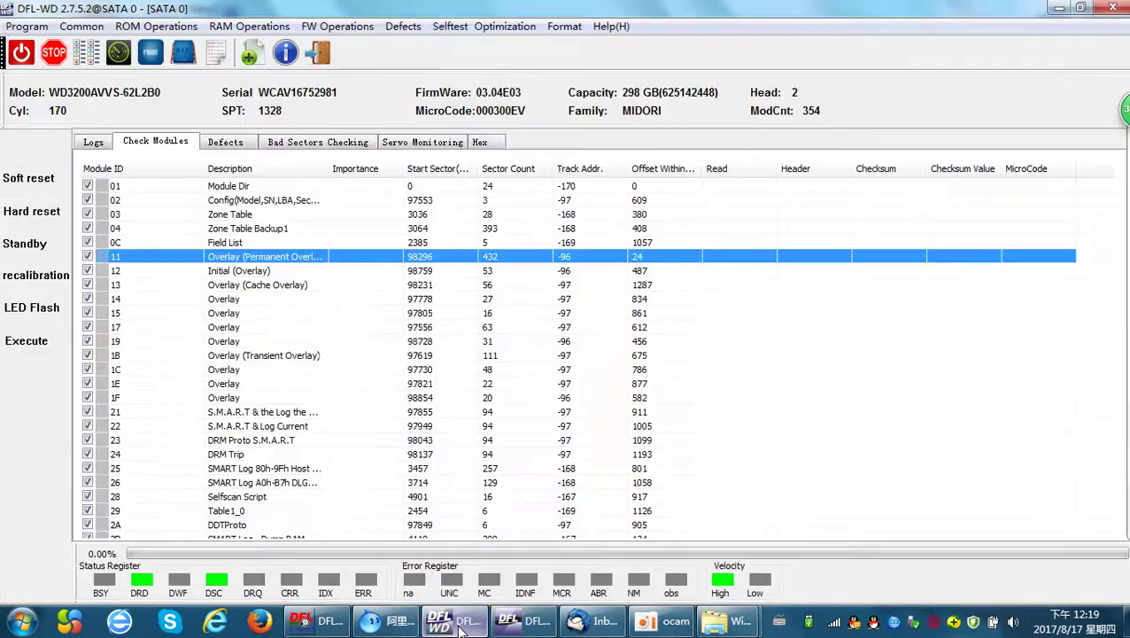
click(387, 301)
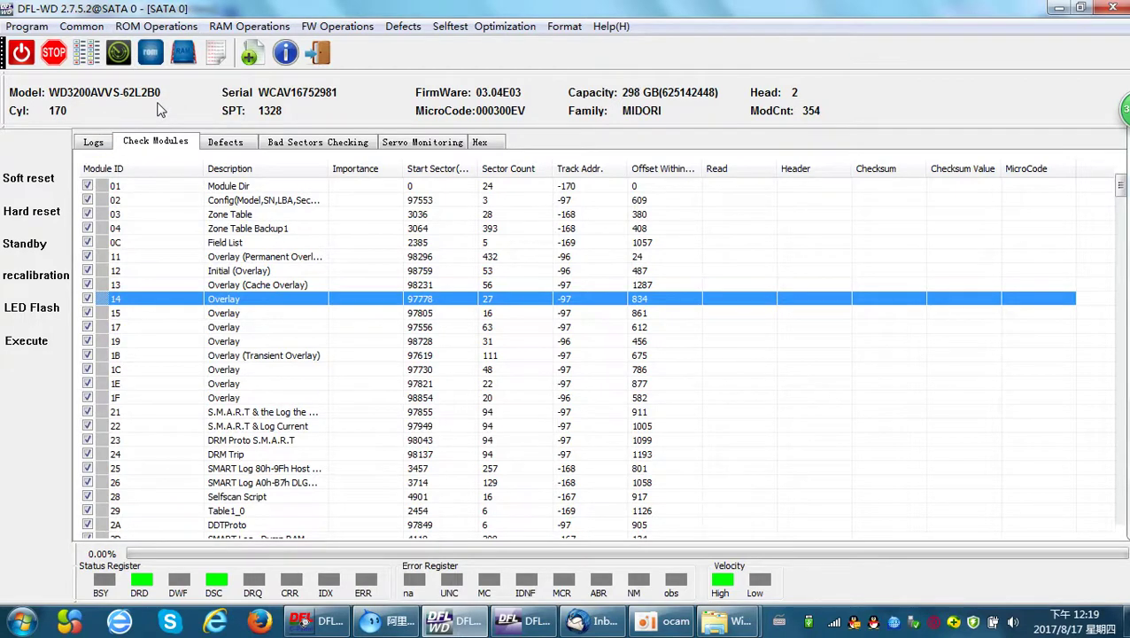
click(156, 26)
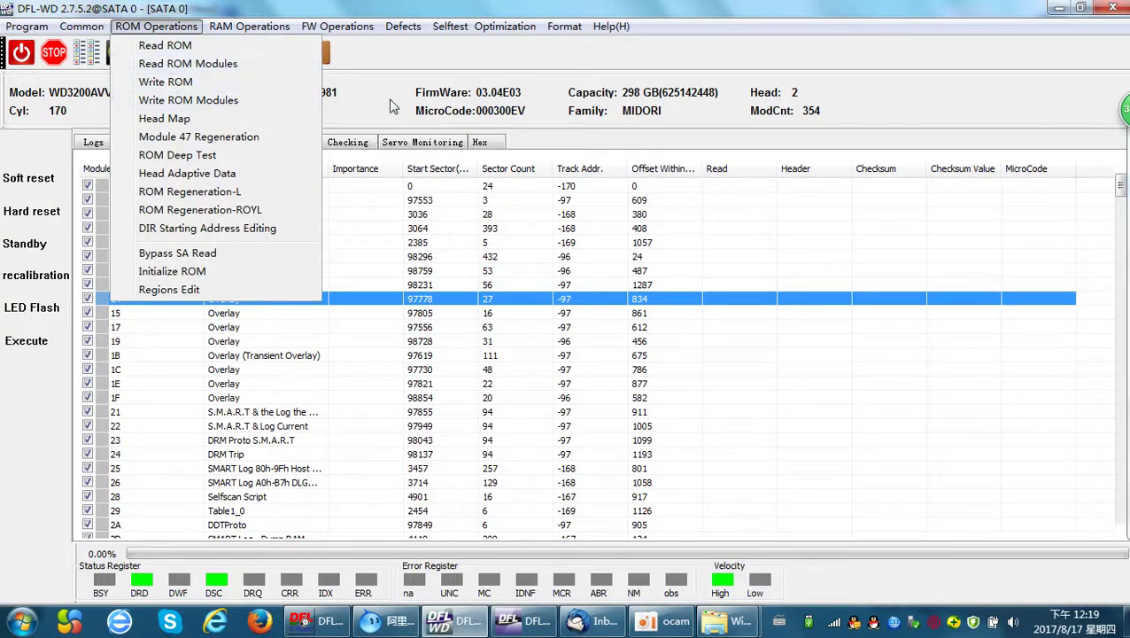
key(Escape)
Switch to the donor firmware's file window and open its SABackup\Modules\Copy 0 folder.
mouse_move(729, 631)
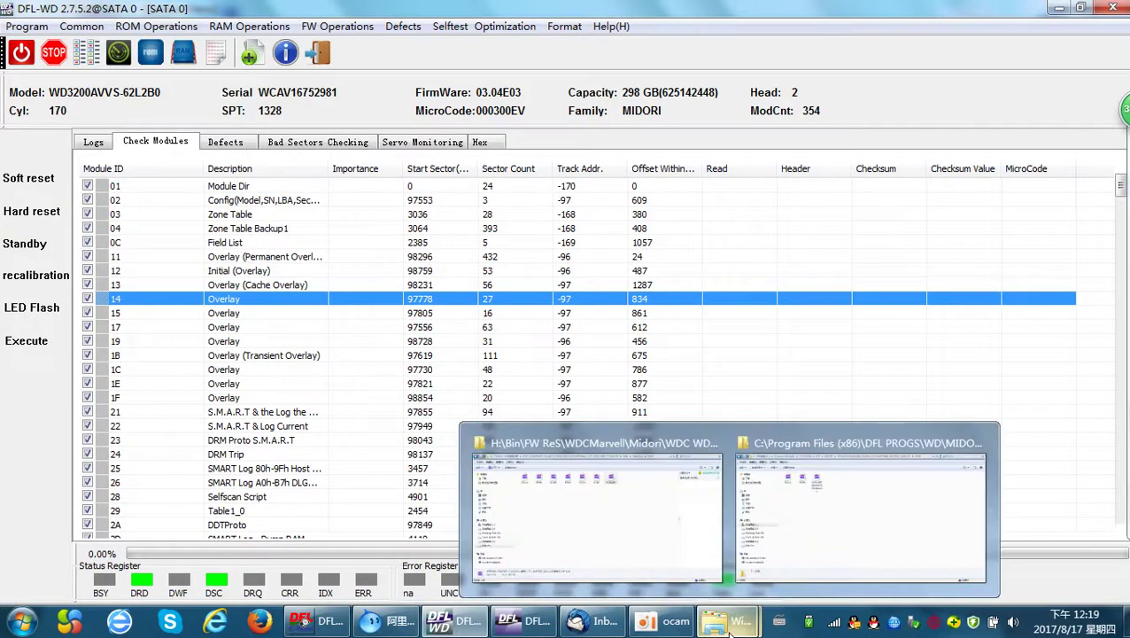
mouse_move(685, 513)
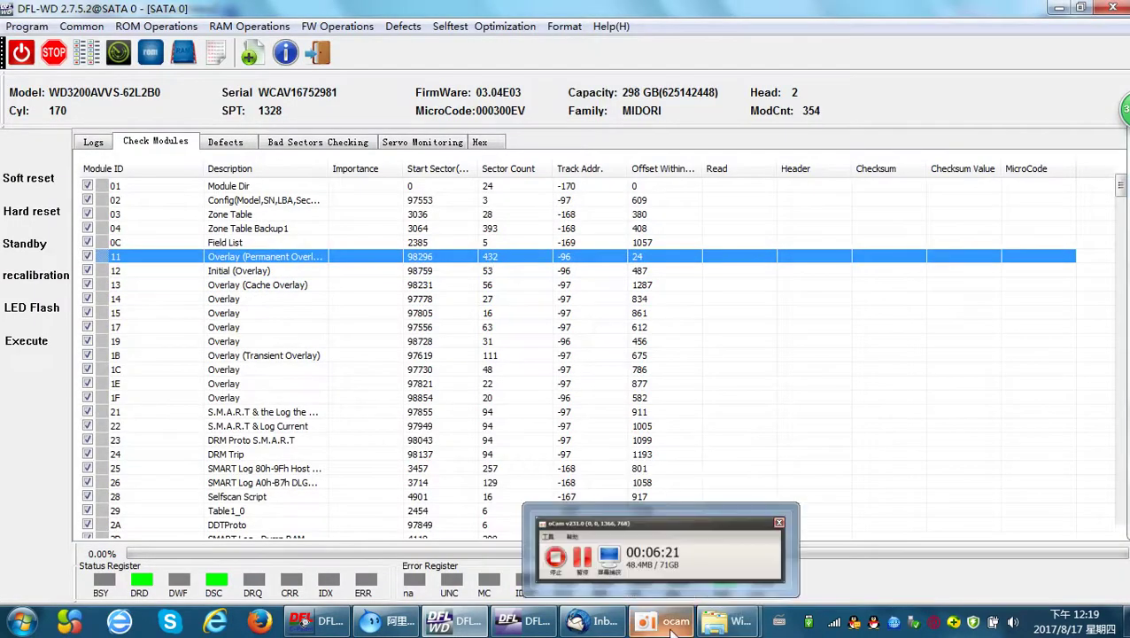
click(707, 581)
click(501, 246)
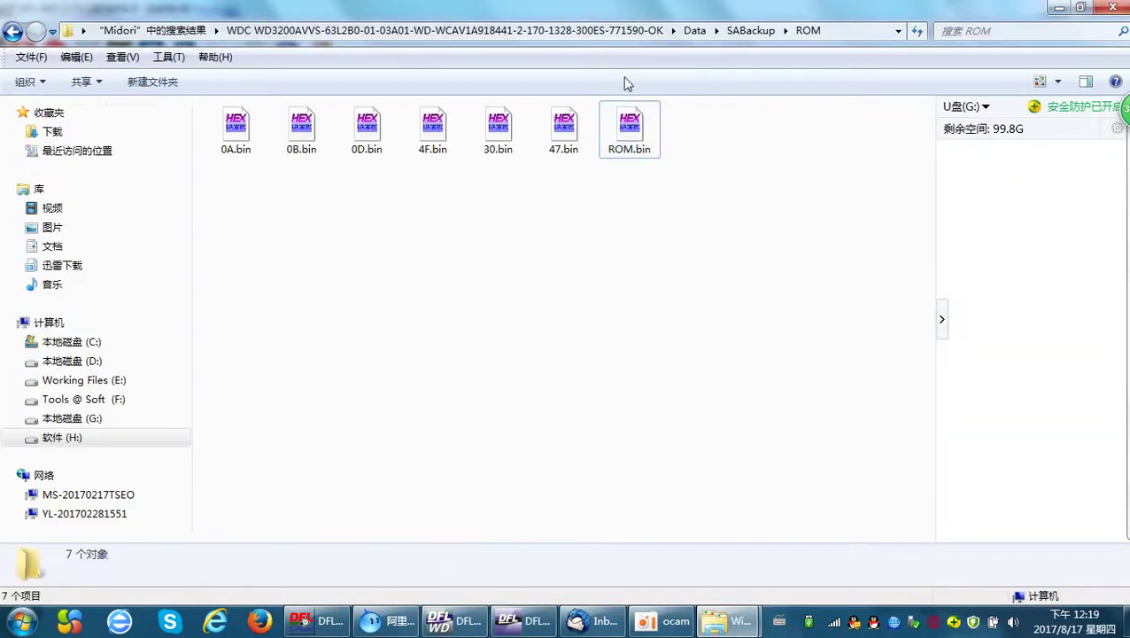
click(742, 32)
double_click(244, 146)
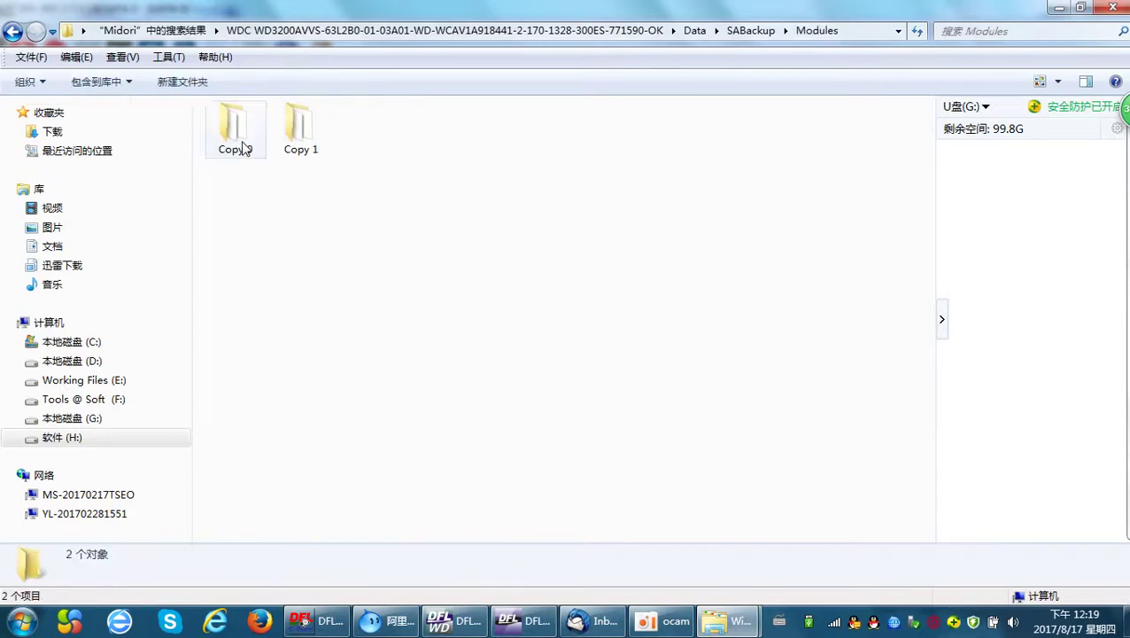
double_click(235, 131)
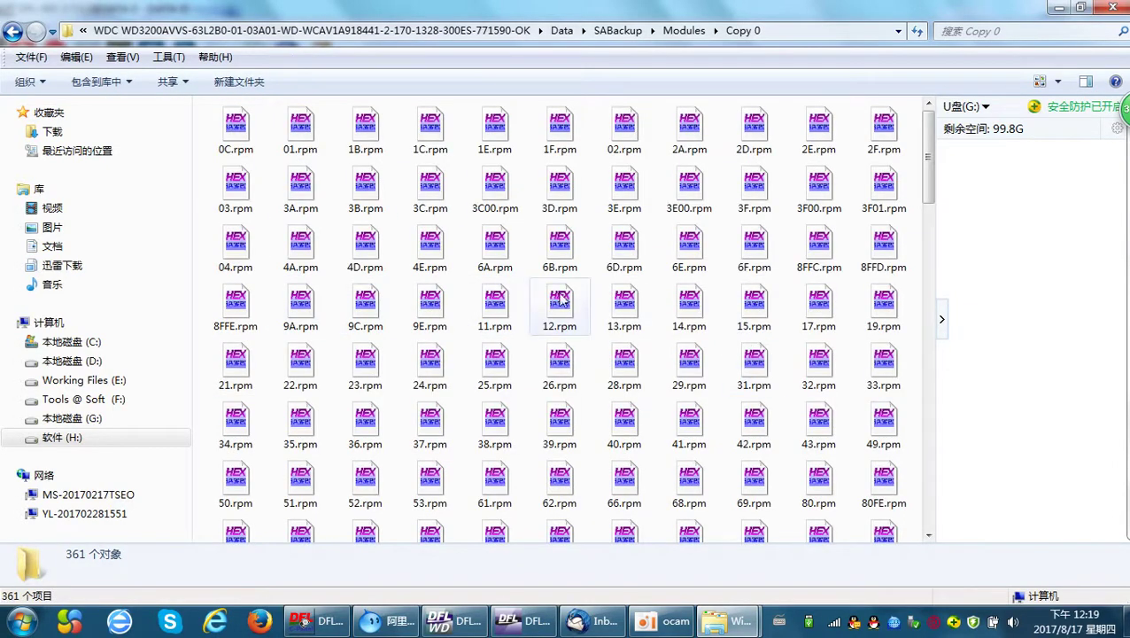
Locate the donor overlay modules 11.rpm and 13.rpm in the Copy 0 folder.
click(498, 310)
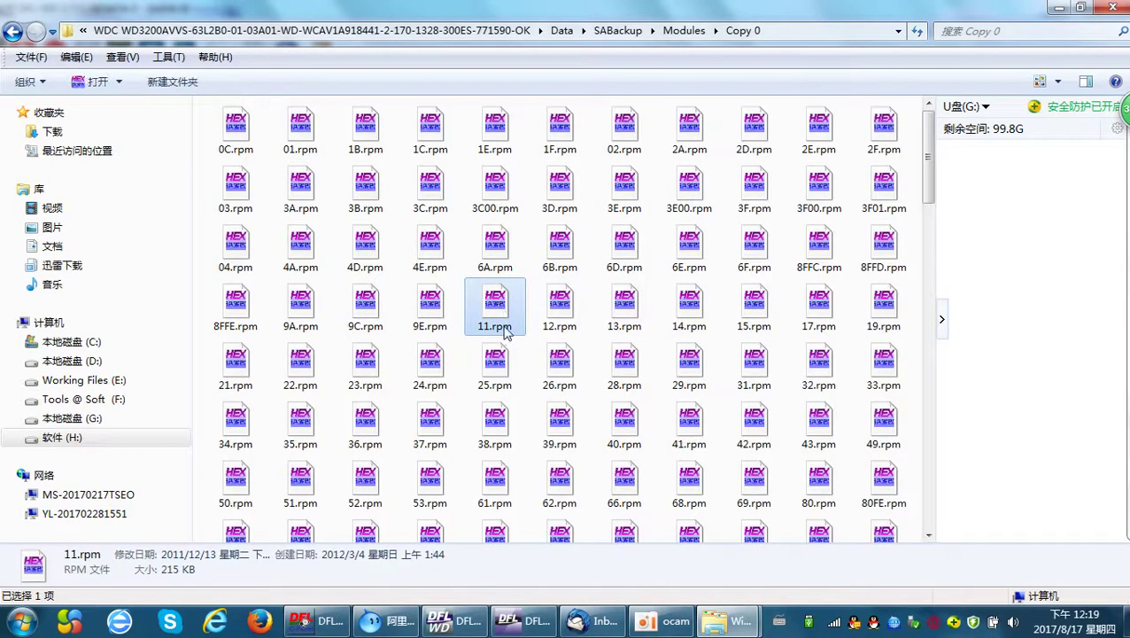
click(625, 314)
click(510, 310)
click(627, 317)
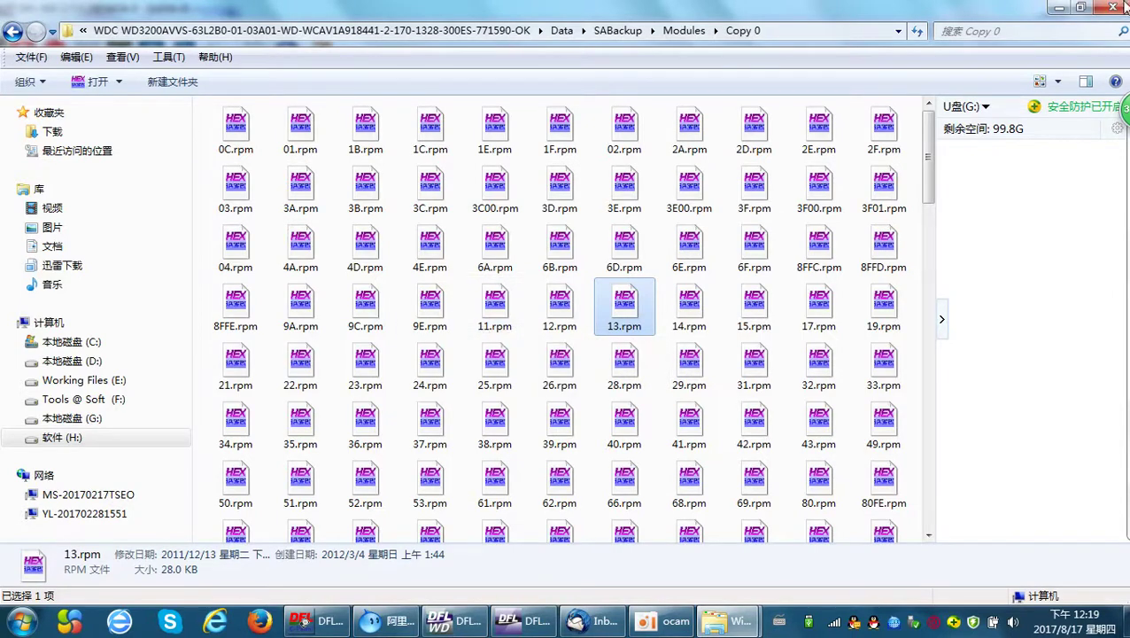
Switch back to DFL-WD and review the patient drive's module list and initialization log.
key(alt+Tab)
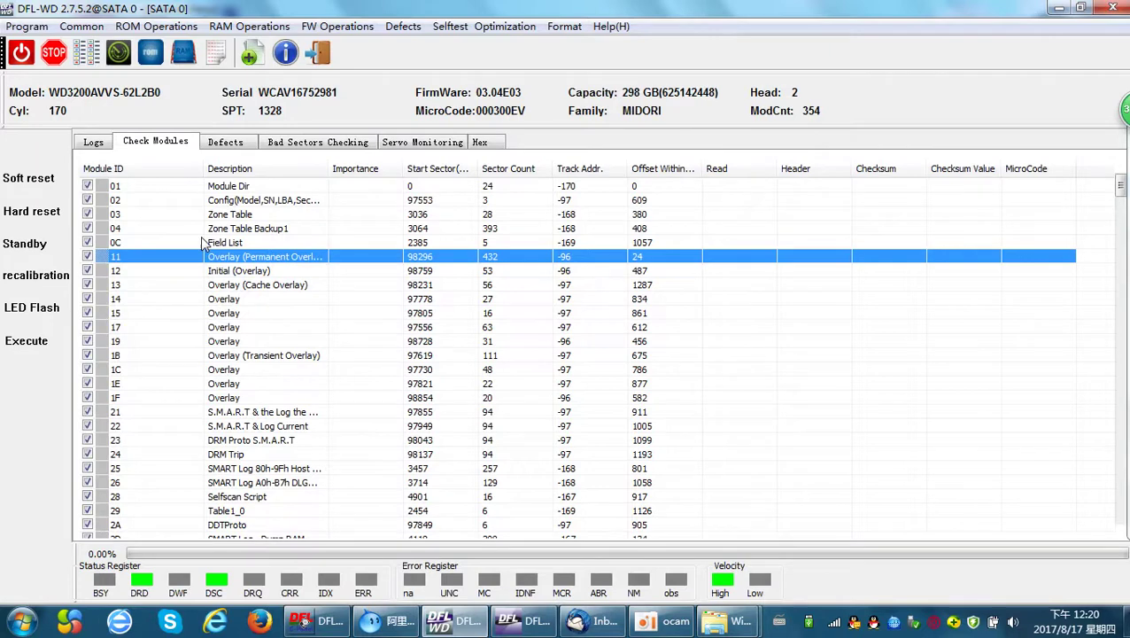
click(100, 142)
click(144, 142)
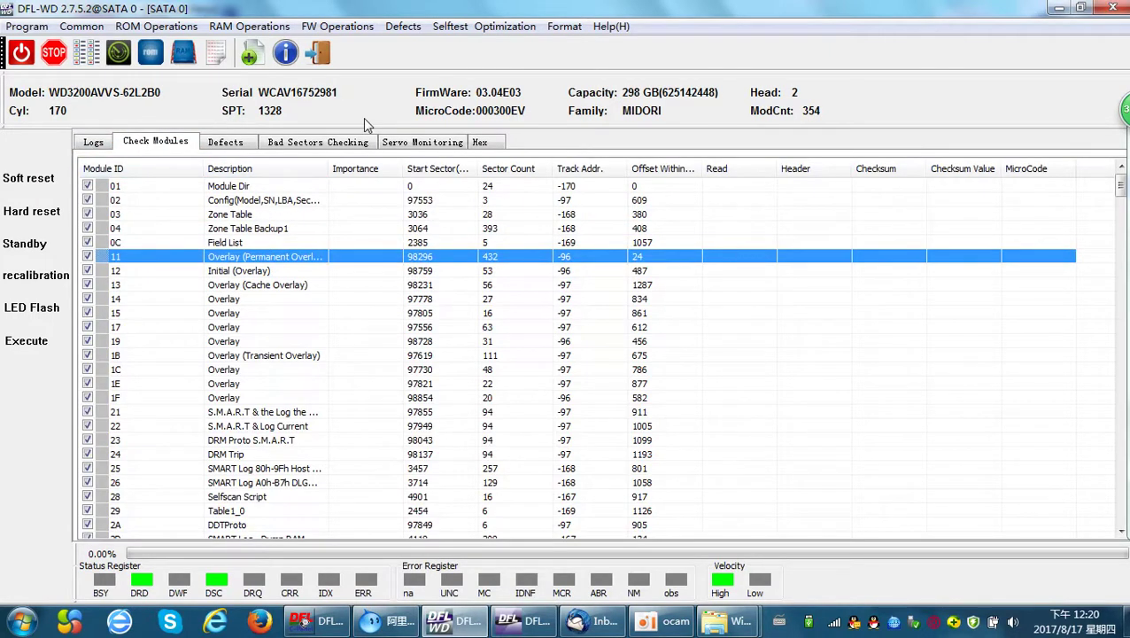
click(100, 142)
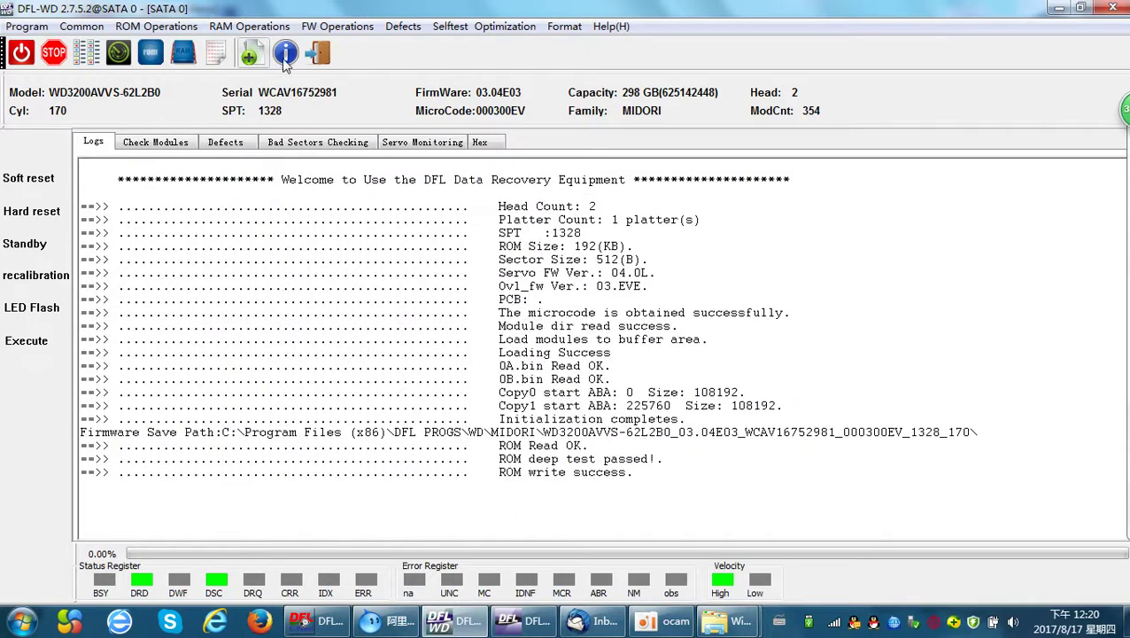
Exit the current drive session and open the drive's factory info in Normal mode with the WDC Marvall family.
click(317, 53)
click(53, 52)
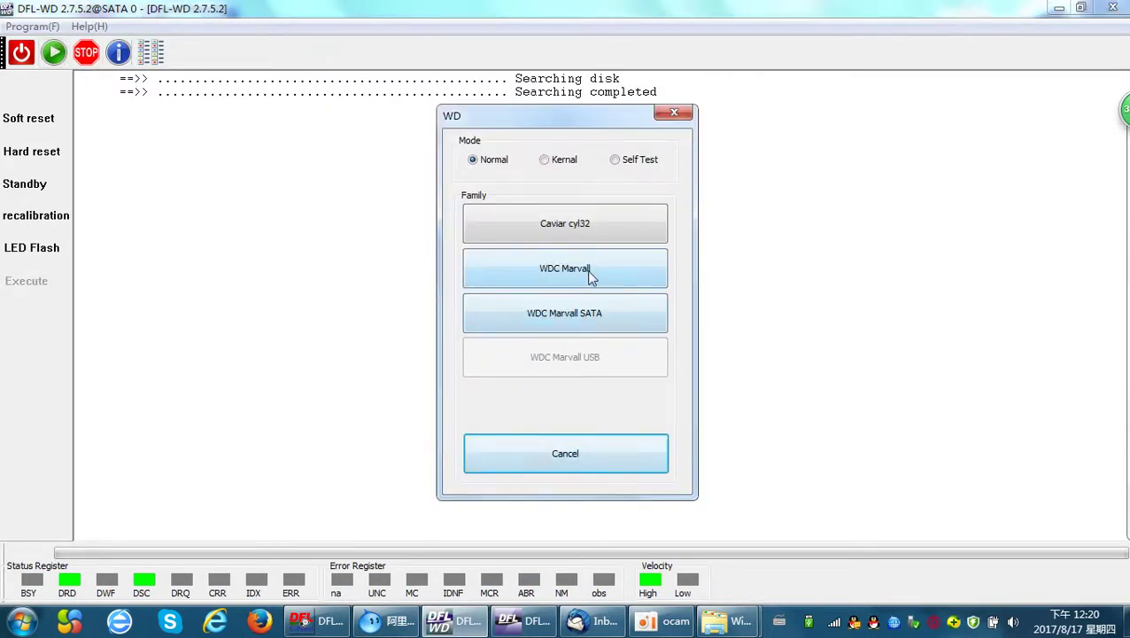
click(589, 273)
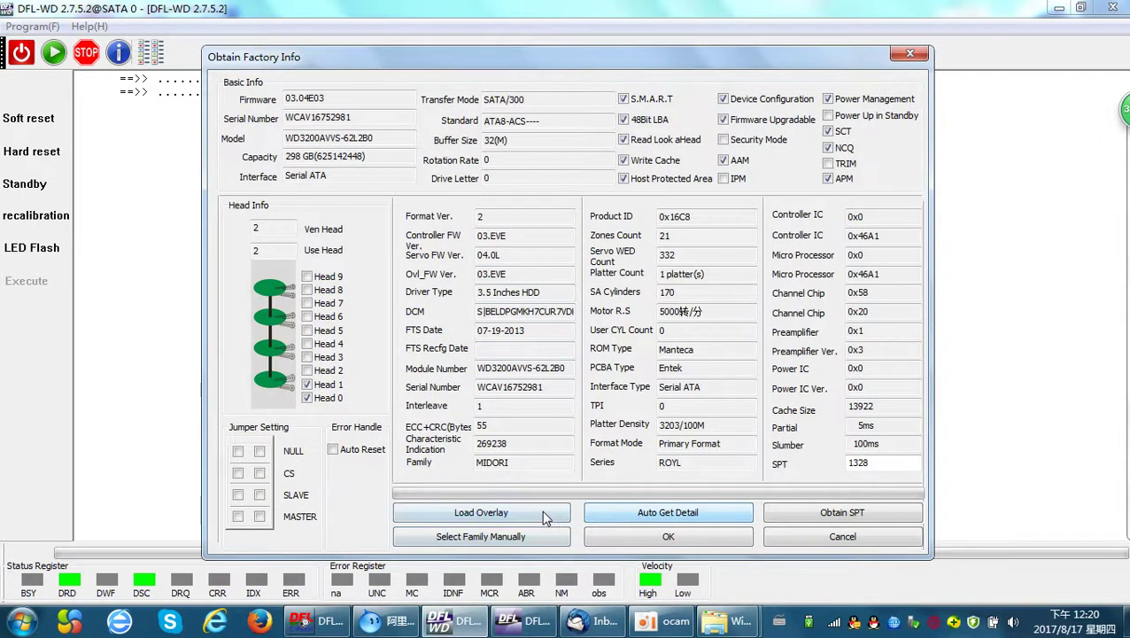
Try loading the overlay with Auto Load ATA from the WD3200AVVS-62L2B0 folder under DFL PROGS\WD\MIDORI, and leave the factory info dialog.
click(549, 518)
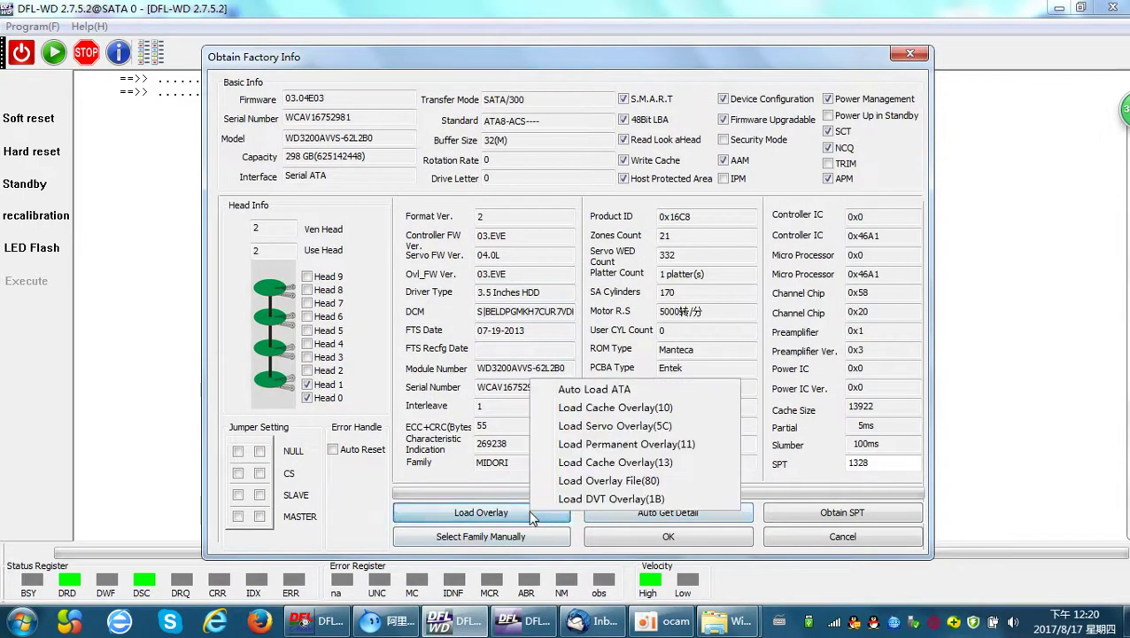
click(648, 395)
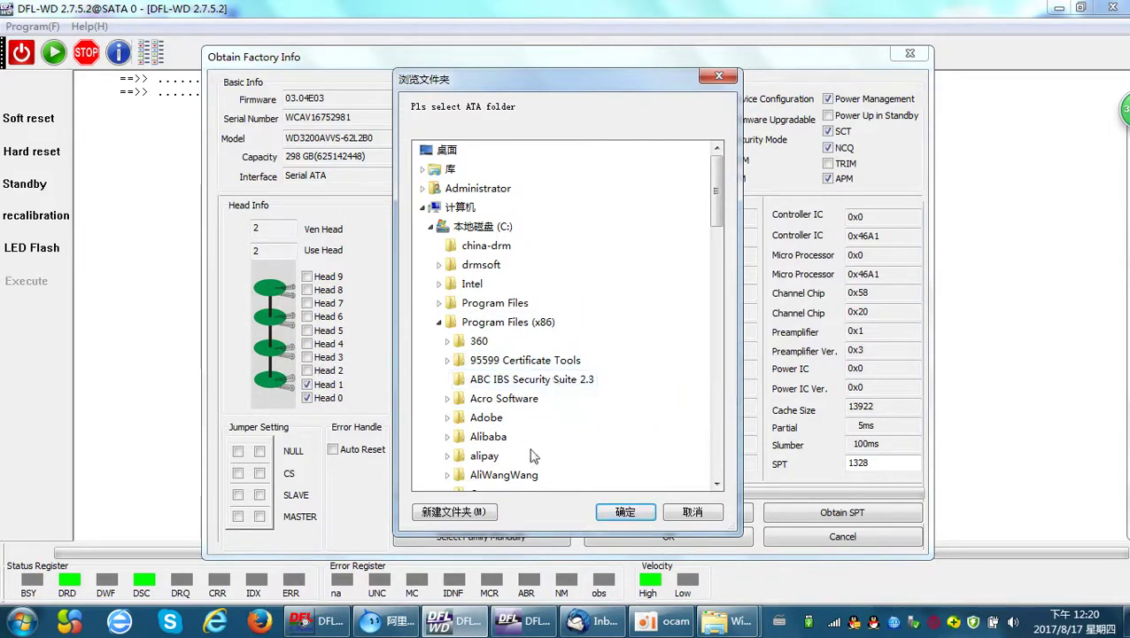
click(601, 420)
scroll(601, 422, down, 3)
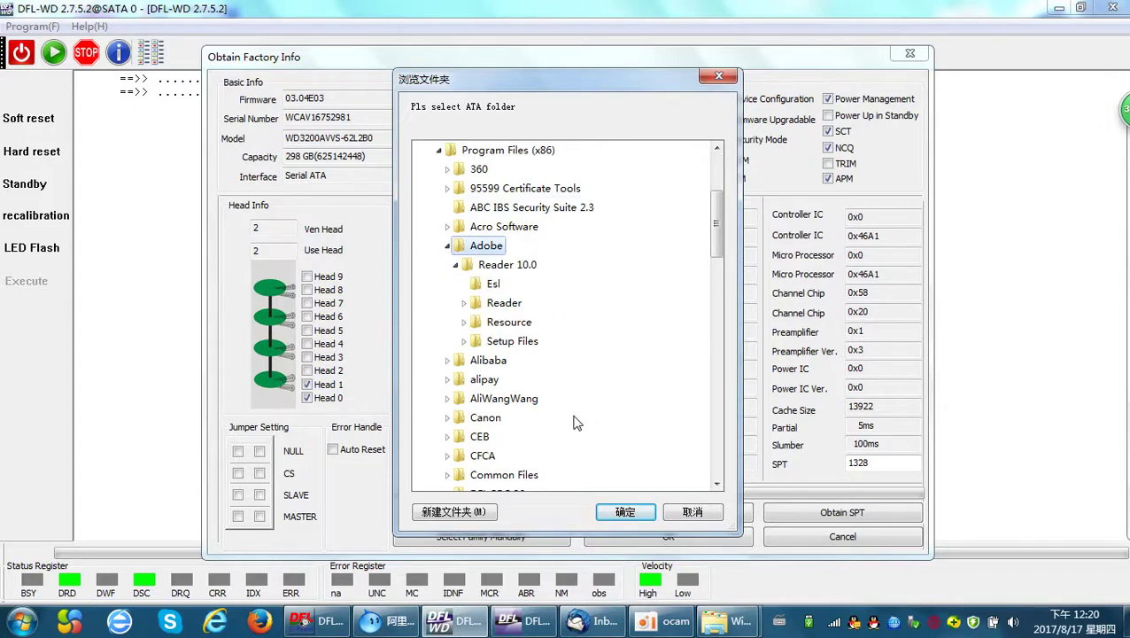
scroll(577, 422, down, 3)
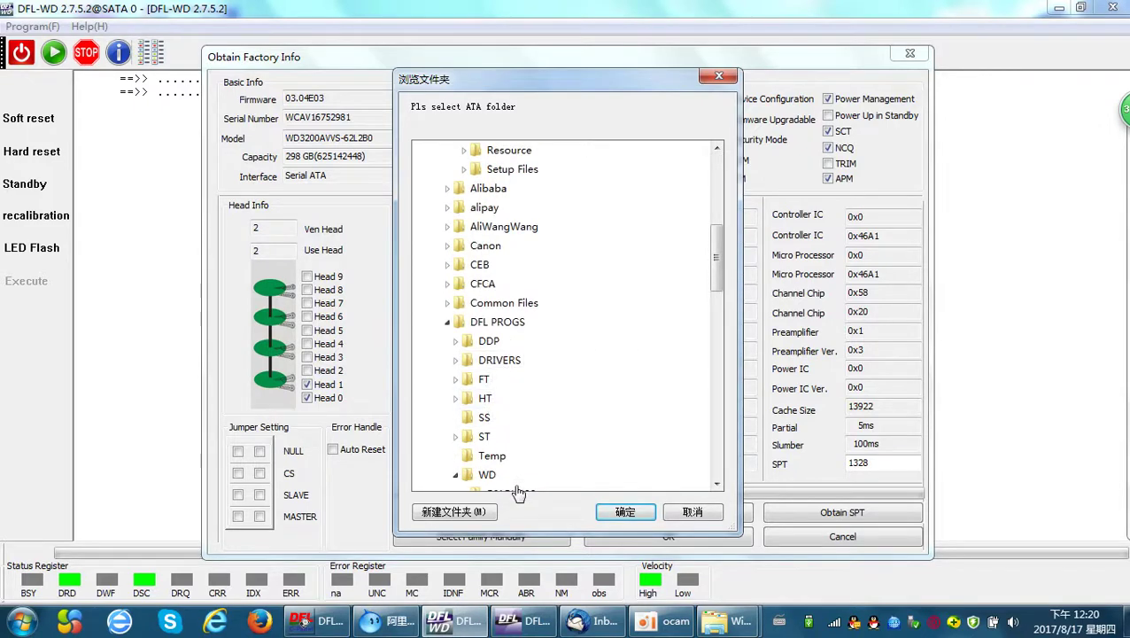
click(487, 475)
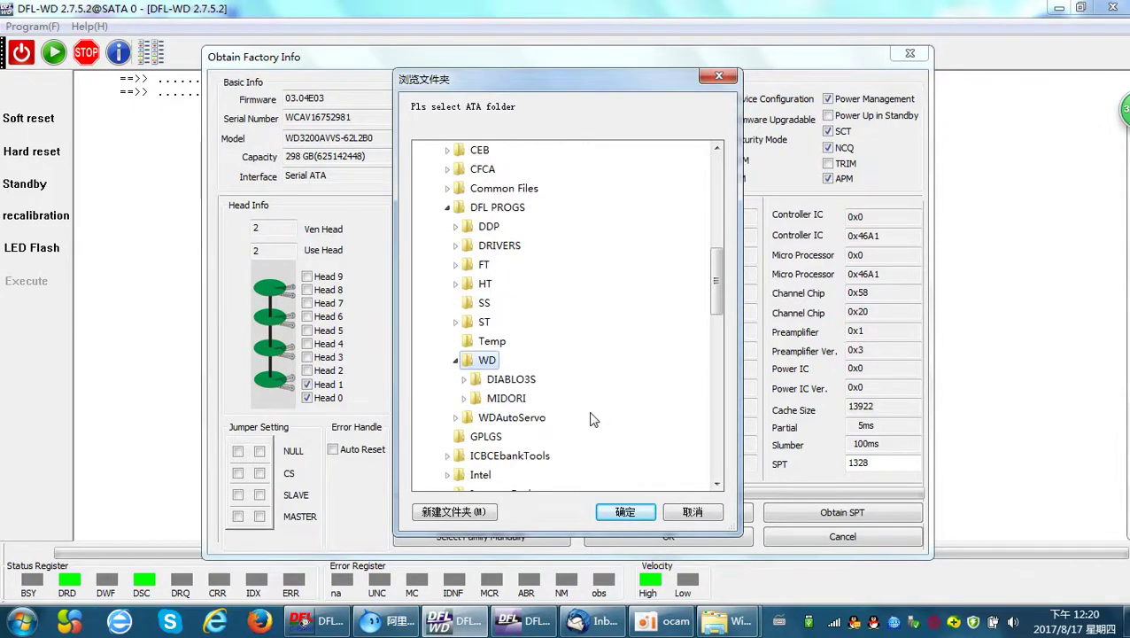
click(518, 400)
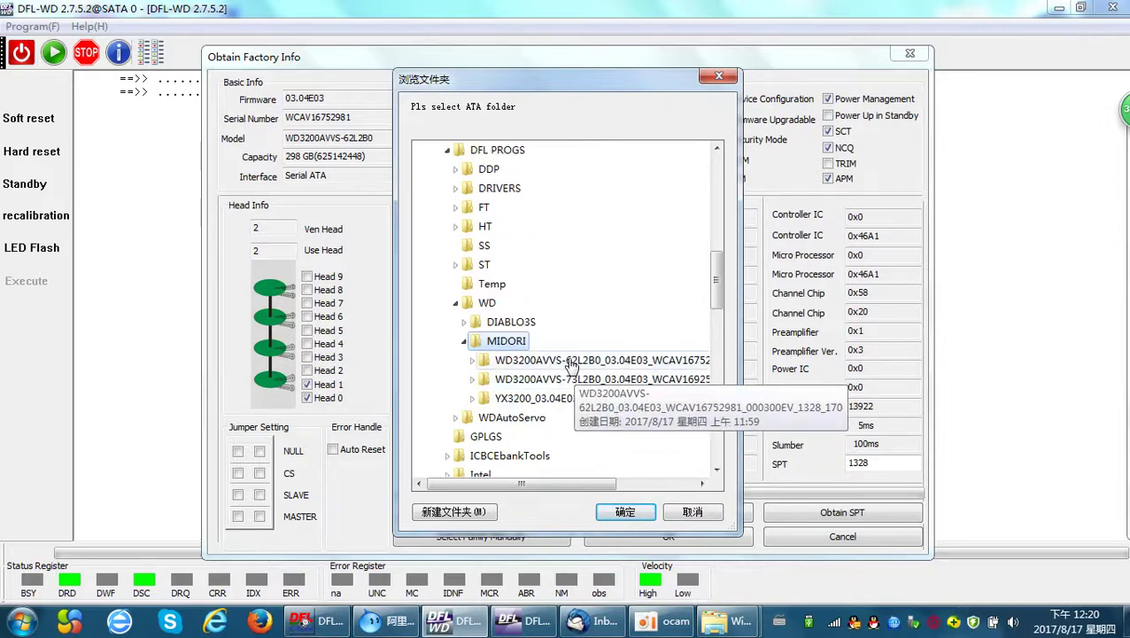
click(571, 362)
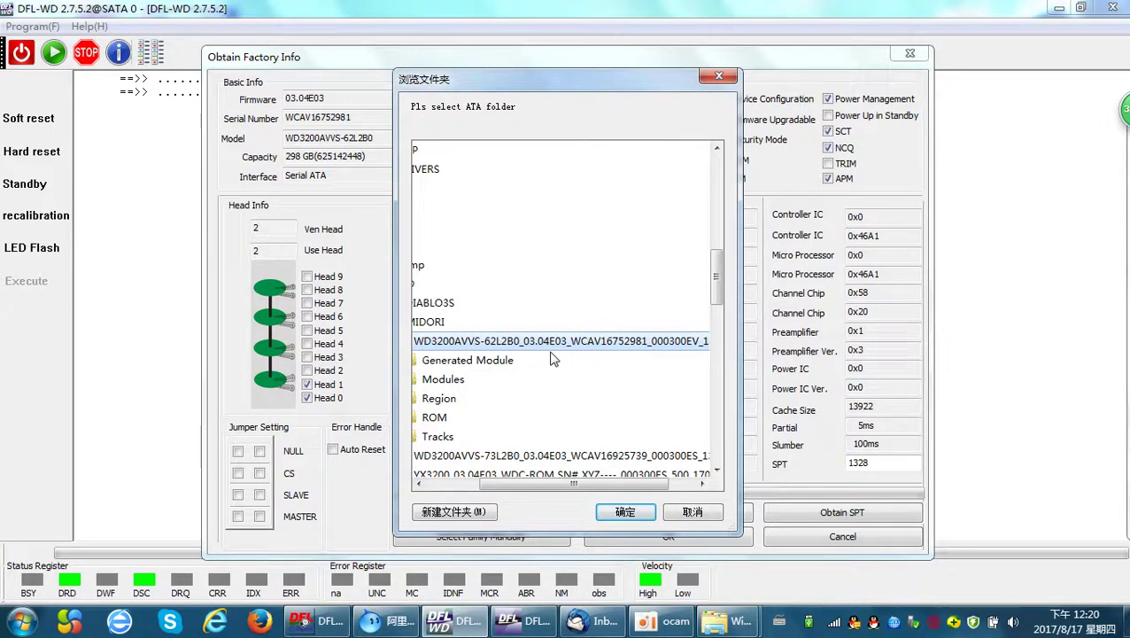
drag(510, 486, 478, 485)
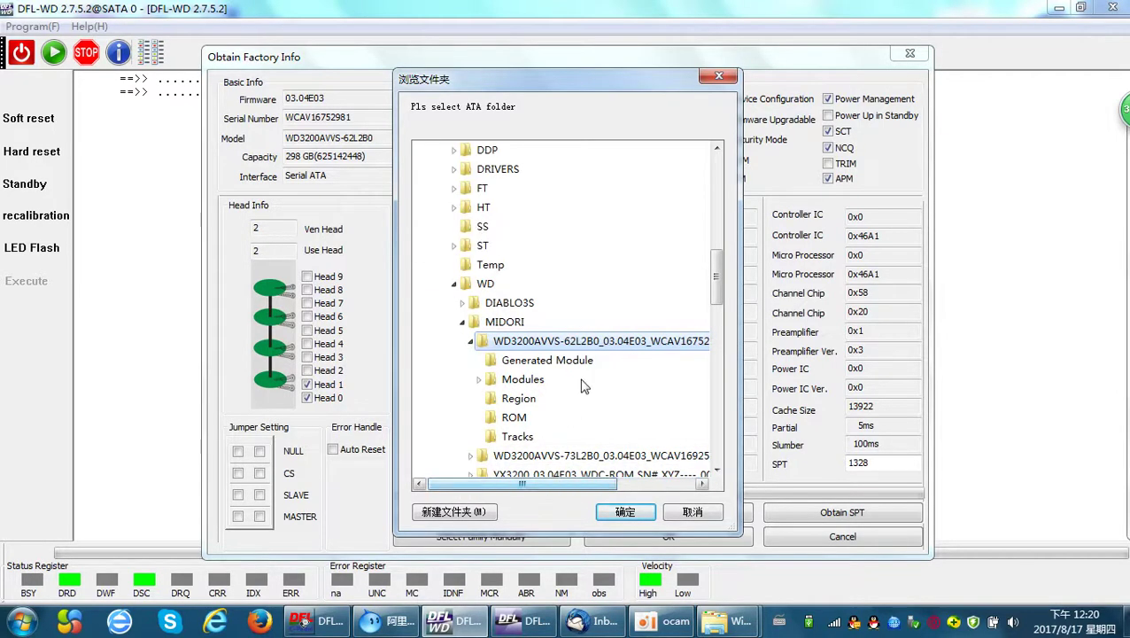
click(691, 512)
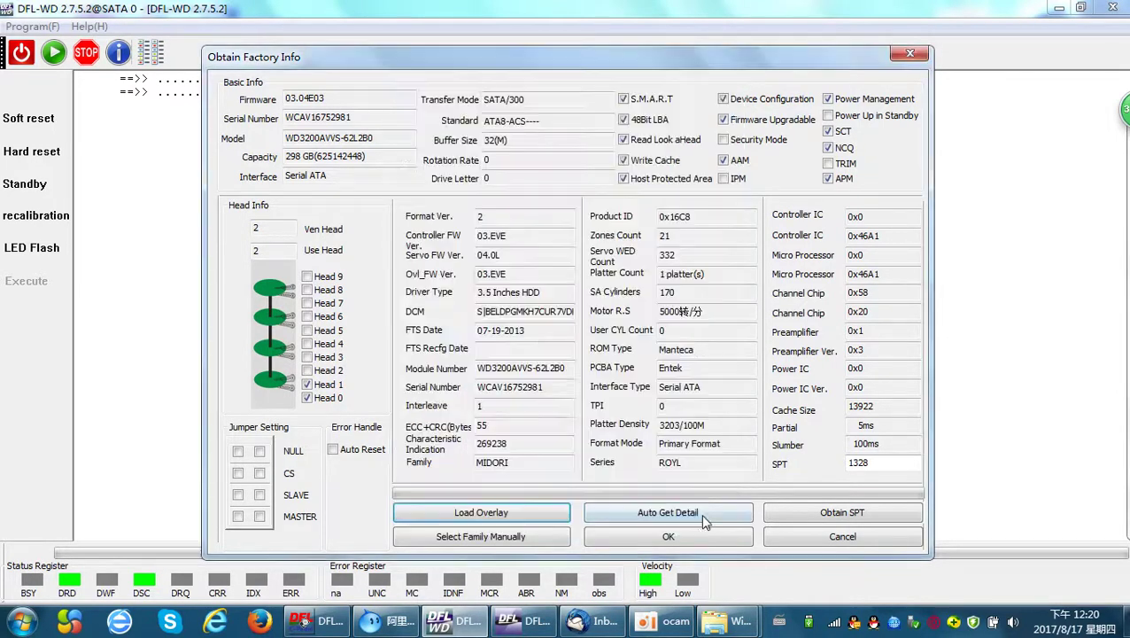
click(844, 536)
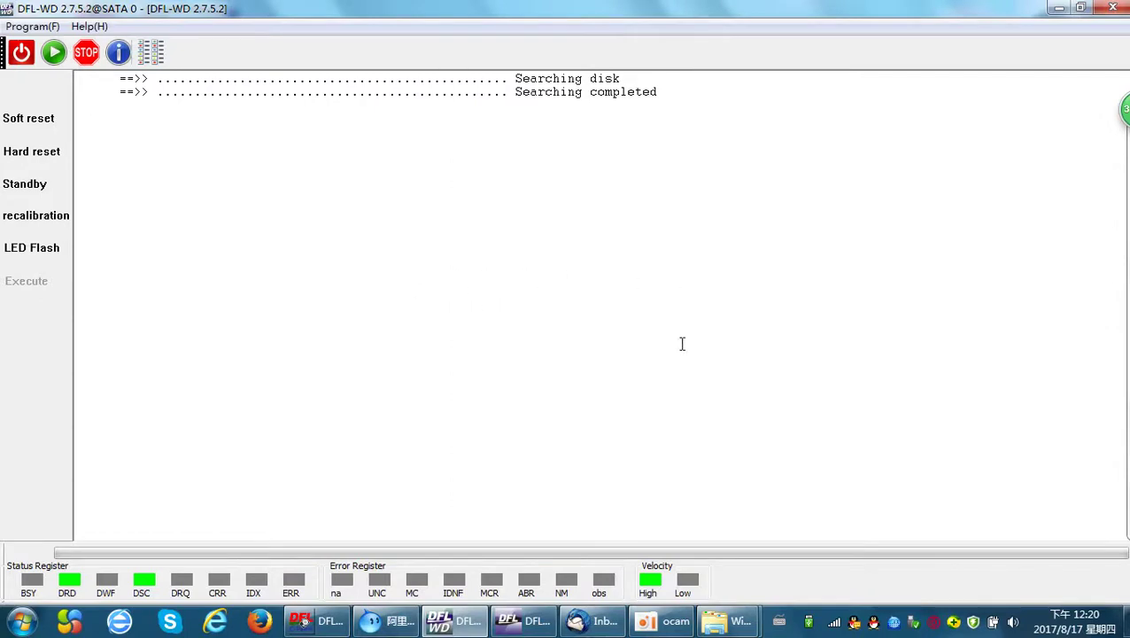
click(459, 620)
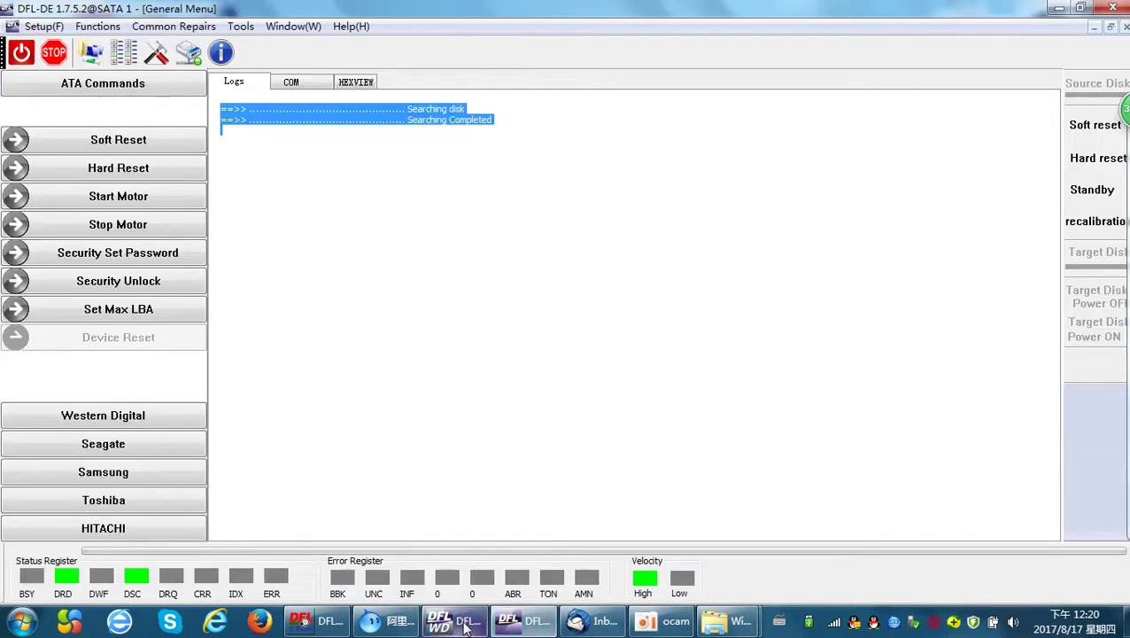